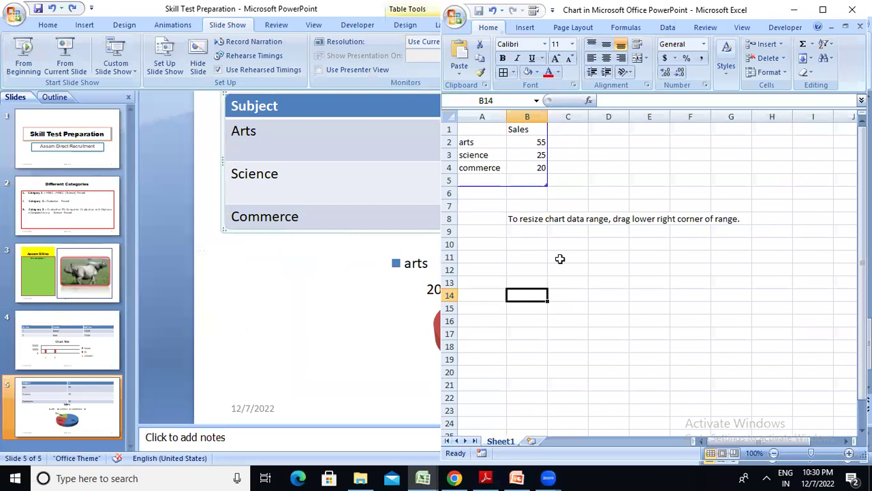
Maximize the chart's Excel data window listing arts 55, science 25, commerce 20
{"action": "left_click", "coordinate": [822, 10]}
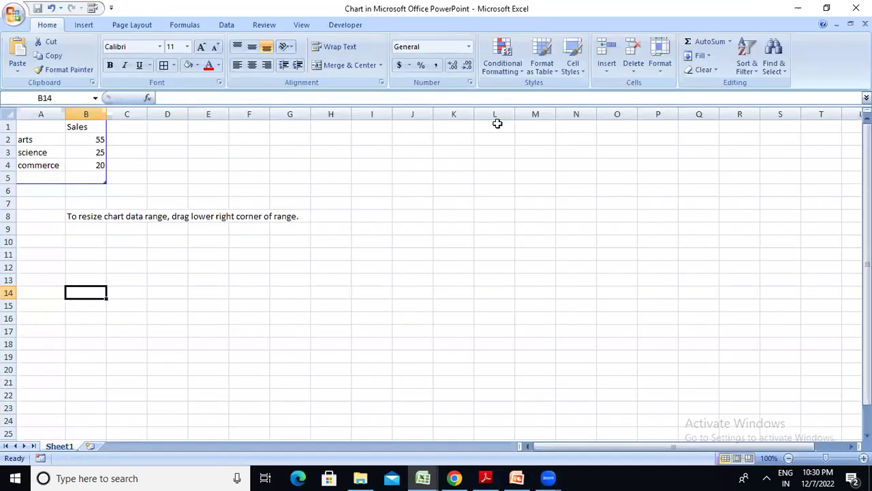
Clear the Sales heading, then enter 'Stream' in A1 and '% of students Appearing for the exam' in B1
{"action": "left_click", "coordinate": [32, 136]}
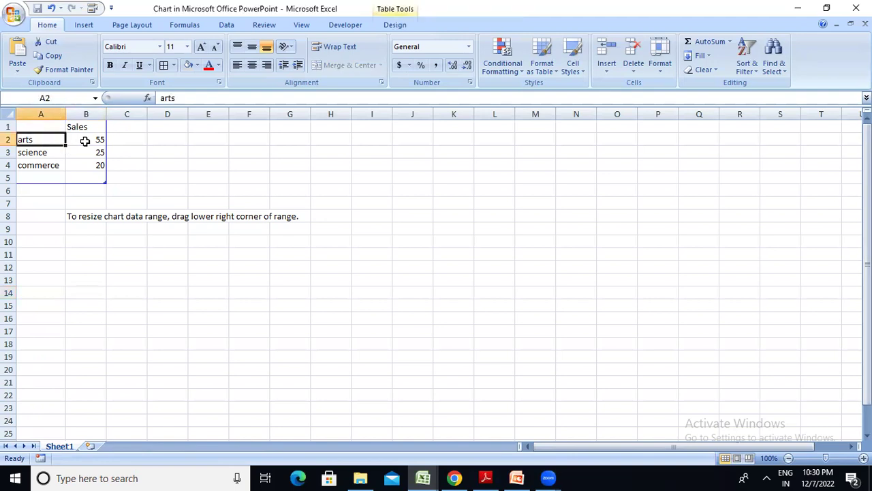
{"action": "left_click", "coordinate": [35, 125]}
{"action": "left_click", "coordinate": [72, 126]}
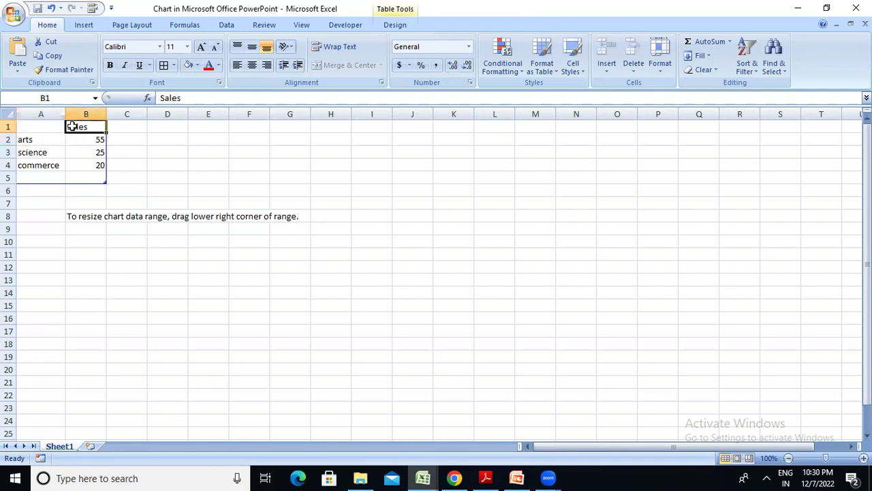
{"action": "key", "text": "Delete"}
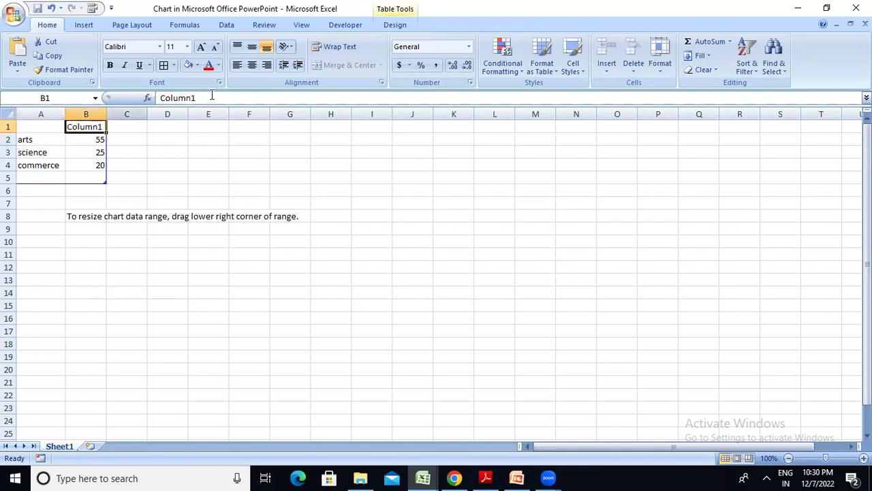
{"action": "double_click", "coordinate": [178, 98]}
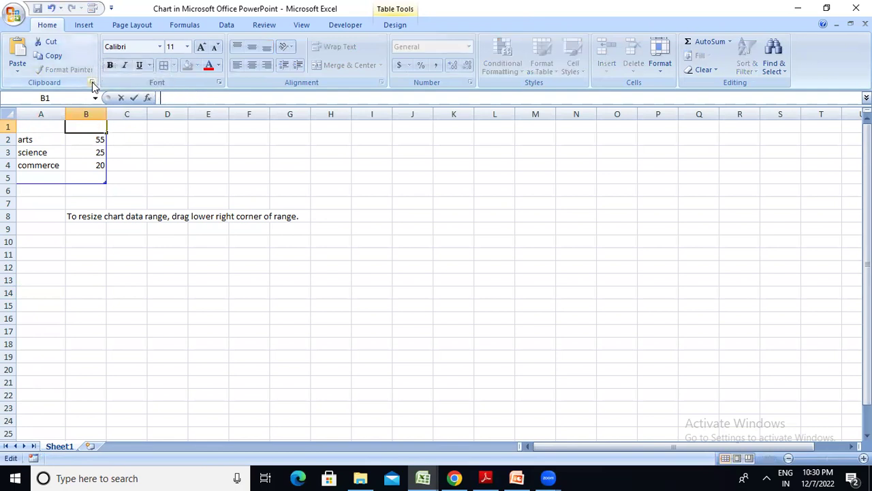
{"action": "left_click", "coordinate": [43, 129]}
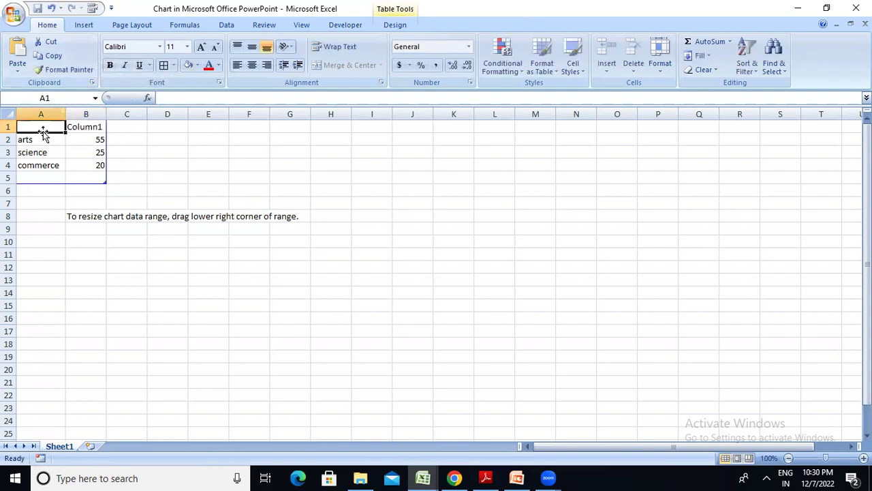
{"action": "type", "text": "Stream"}
{"action": "key", "text": "Tab"}
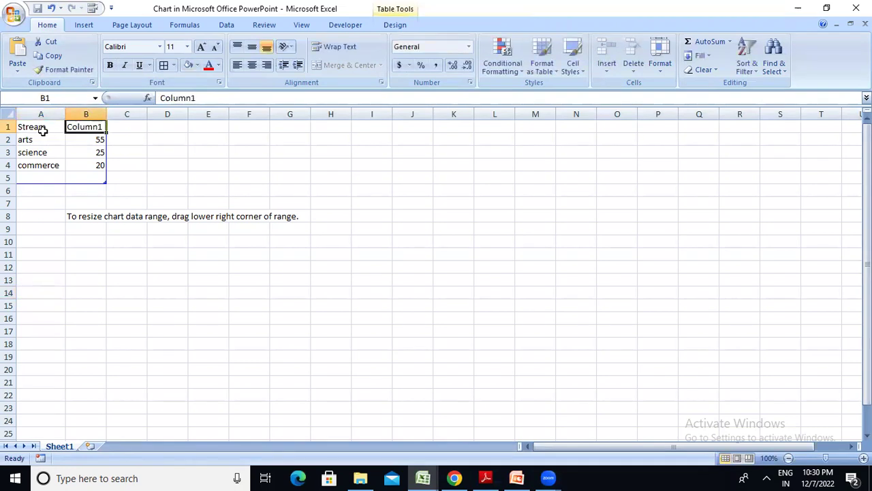
{"action": "type", "text": "%"}
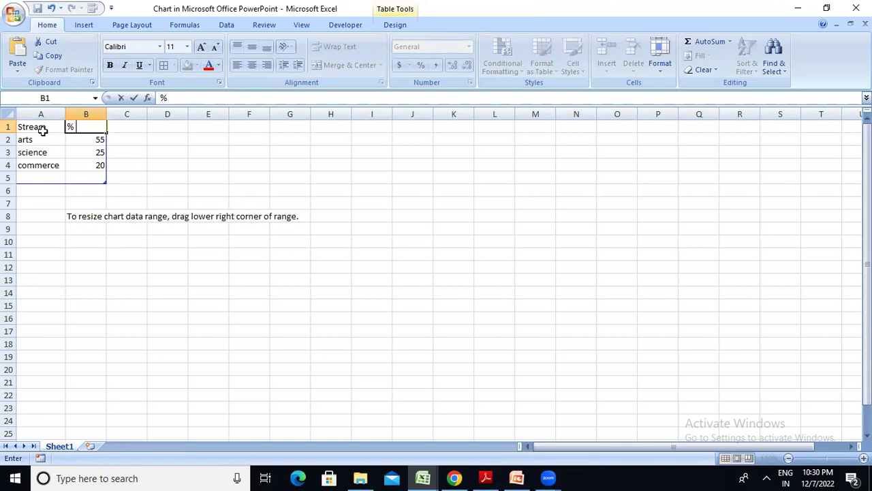
{"action": "type", "text": " of students Appearing for"}
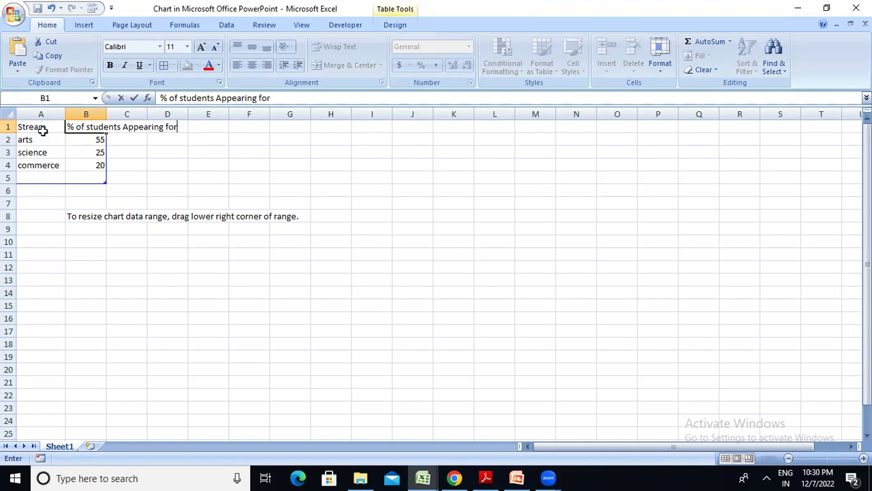
{"action": "type", "text": " the exam"}
Commit the B1 heading and autofit columns A and B to their text
{"action": "left_click", "coordinate": [220, 191]}
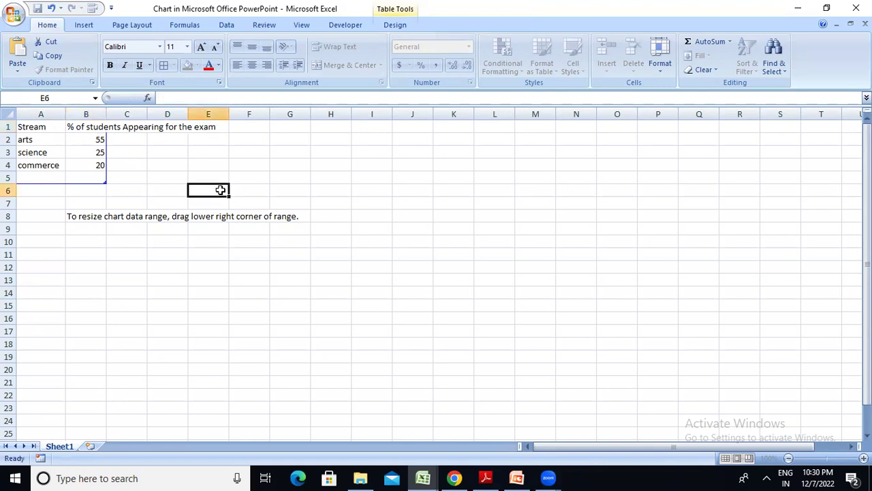
{"action": "double_click", "coordinate": [66, 118]}
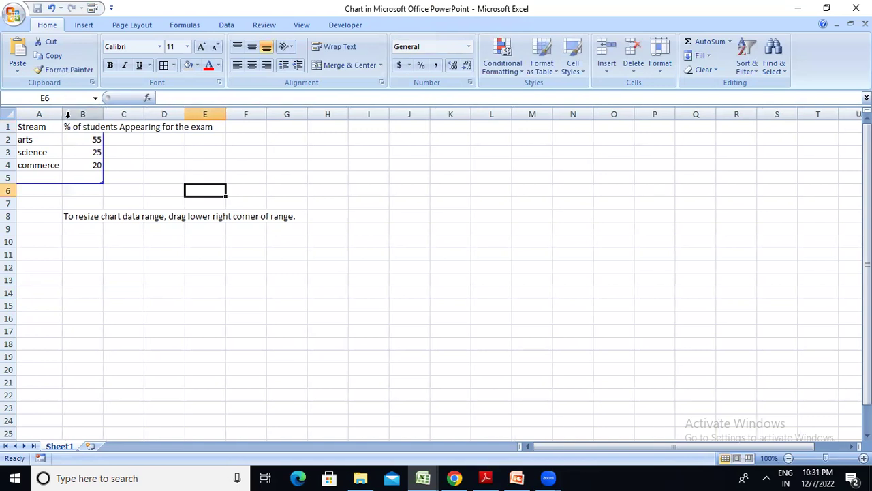
{"action": "double_click", "coordinate": [103, 115]}
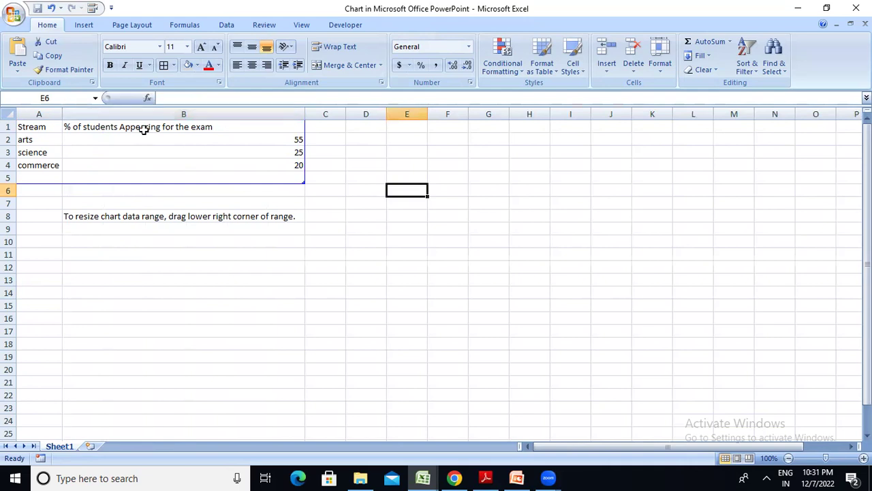
Middle-align and centre A1:B4 and format it as bold Tahoma
{"action": "left_click_drag", "start_coordinate": [39, 127], "coordinate": [184, 179]}
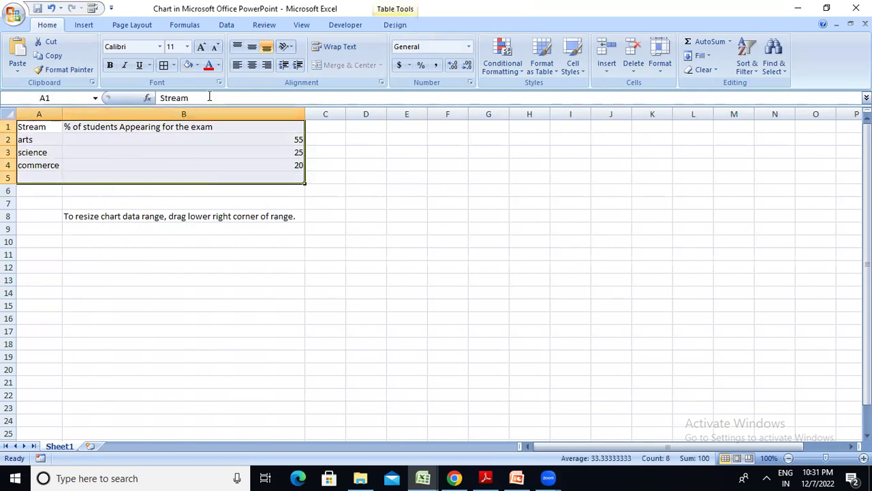
{"action": "left_click", "coordinate": [251, 49]}
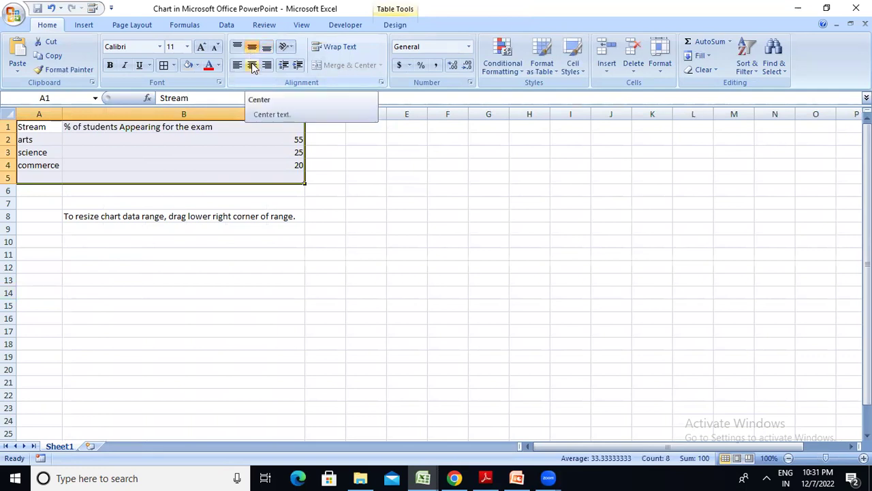
{"action": "left_click", "coordinate": [252, 65]}
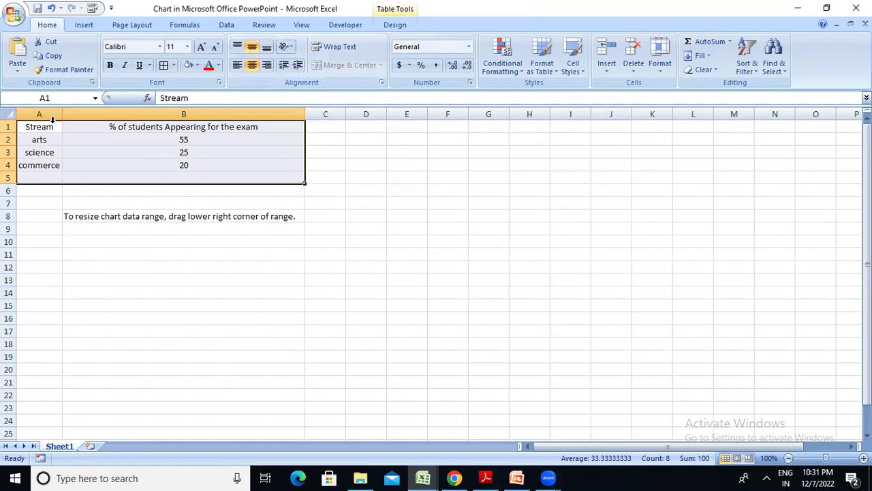
{"action": "left_click", "coordinate": [161, 48]}
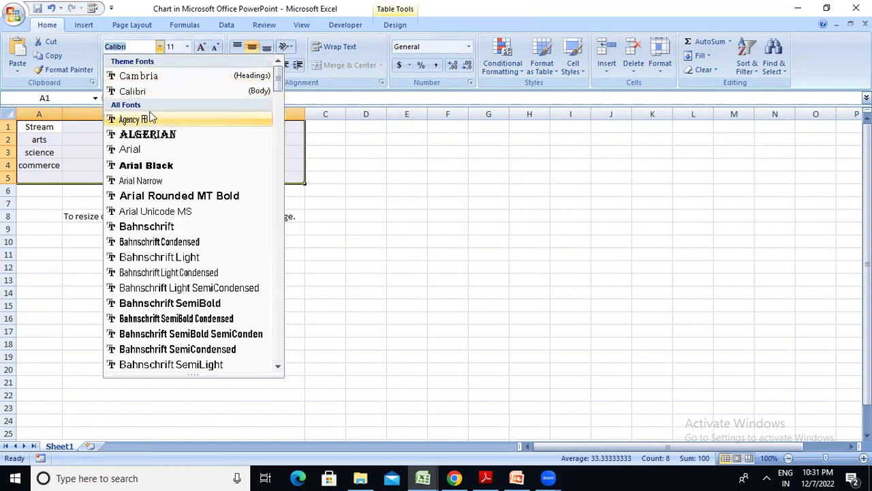
{"action": "type", "text": "t"}
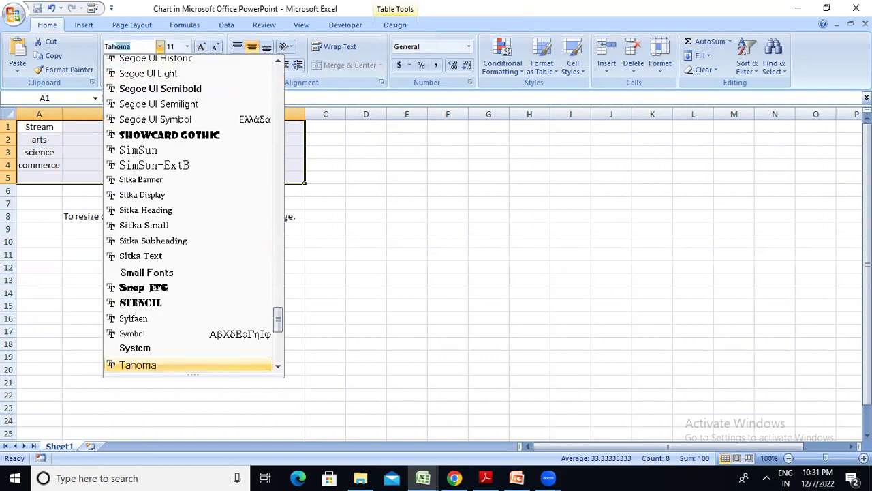
{"action": "key", "text": "Return"}
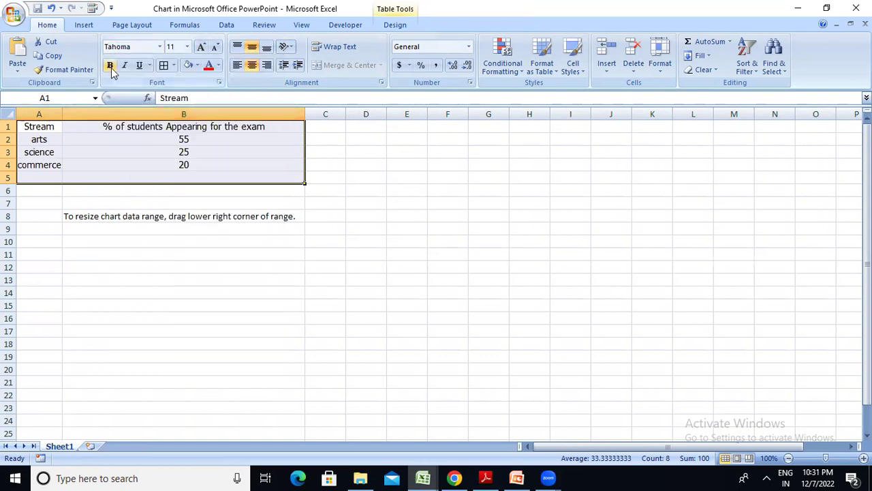
{"action": "left_click", "coordinate": [111, 68]}
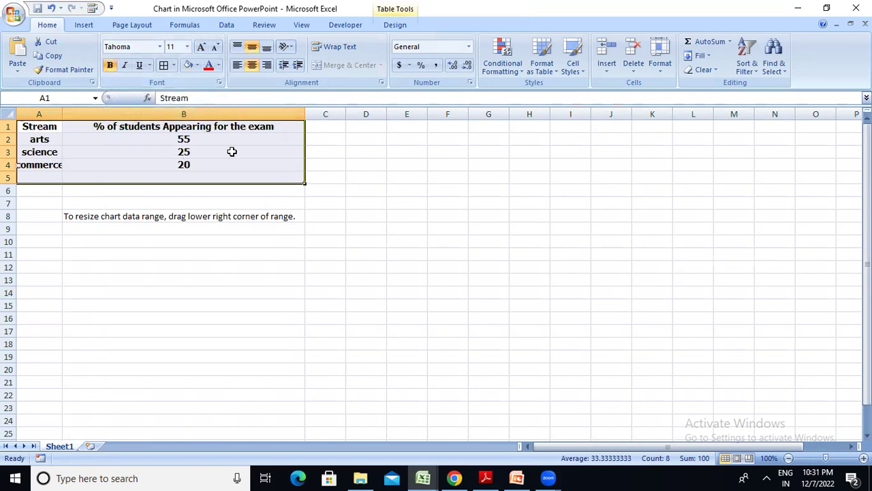
Back on slide 5, select the chart and undo the pie explosion so the slices rejoin
{"action": "left_click", "coordinate": [517, 478]}
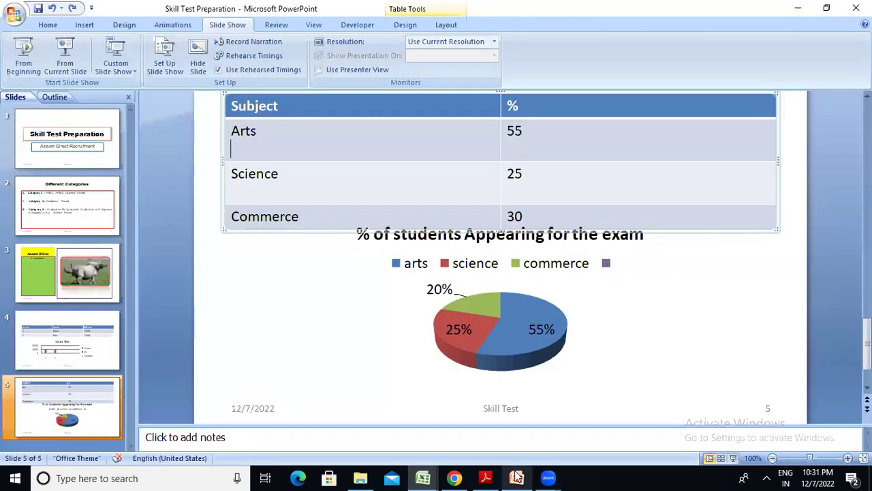
{"action": "left_click", "coordinate": [502, 311]}
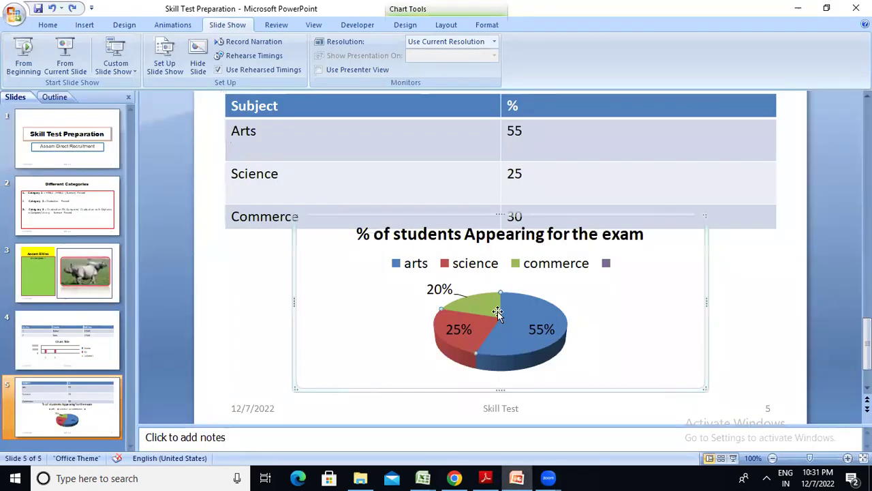
{"action": "left_click", "coordinate": [51, 8]}
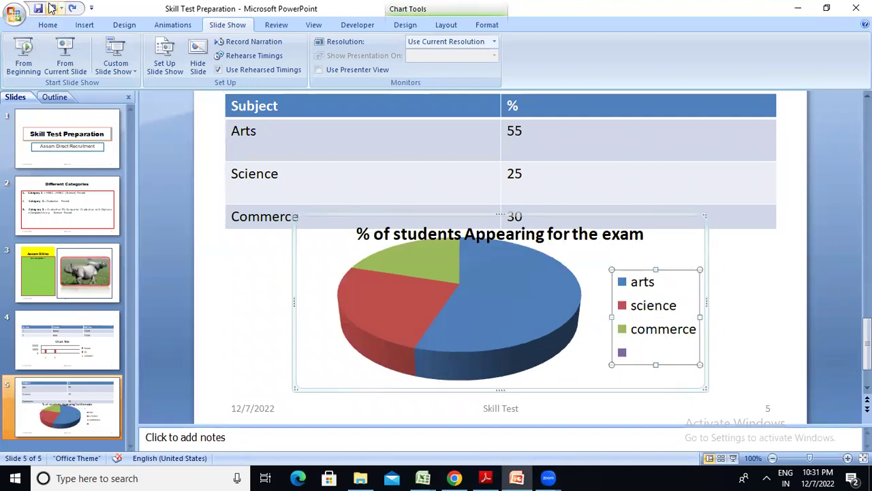
{"action": "left_click", "coordinate": [51, 7]}
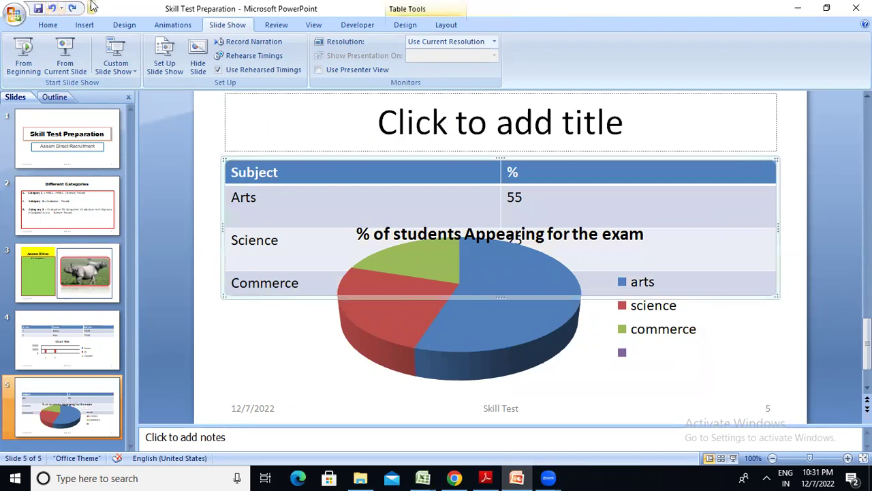
{"action": "left_click", "coordinate": [73, 8]}
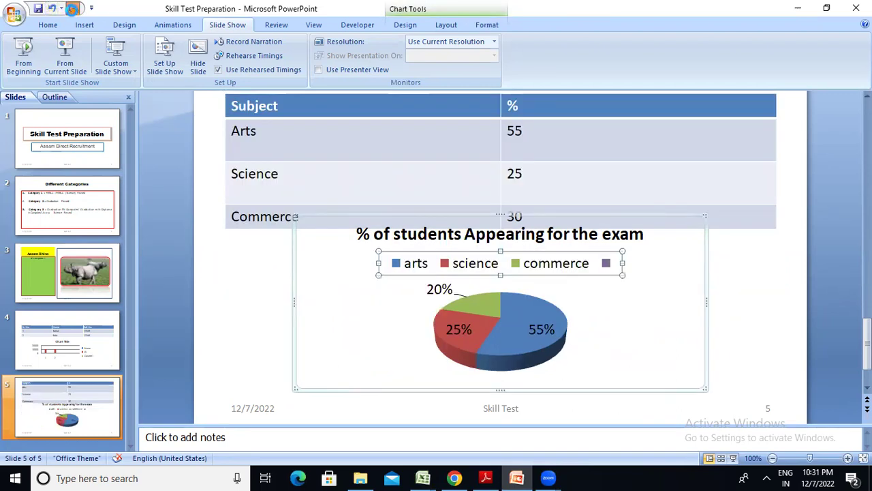
{"action": "left_click", "coordinate": [73, 8]}
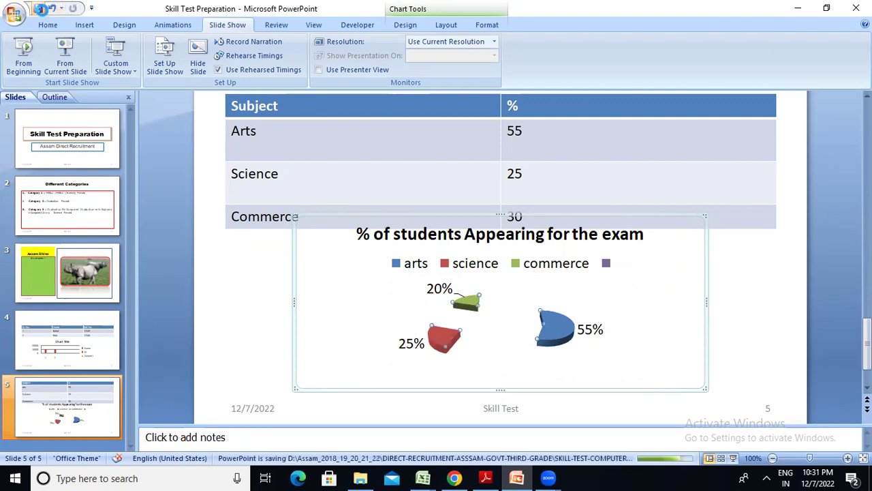
{"action": "left_click", "coordinate": [53, 8]}
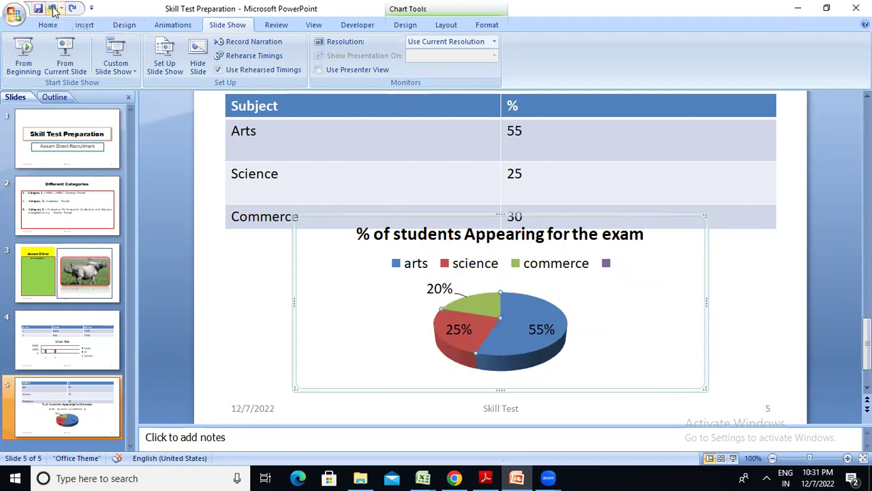
{"action": "left_click", "coordinate": [574, 275]}
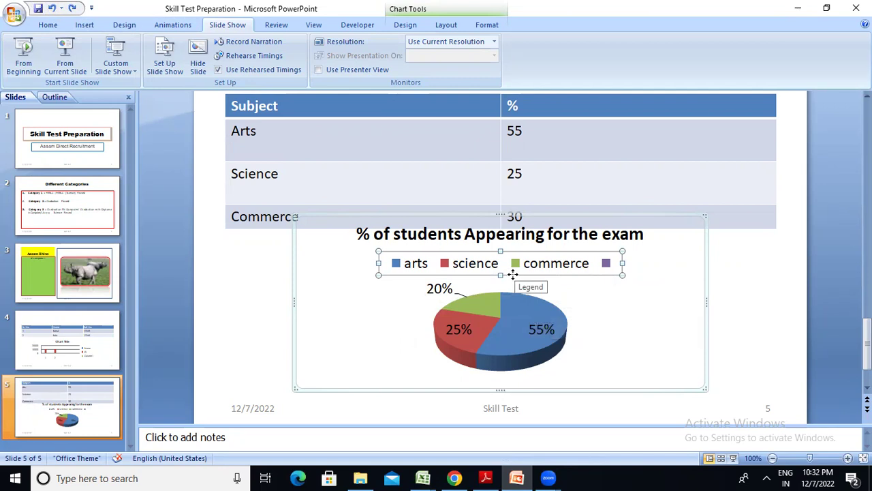
{"action": "left_click", "coordinate": [458, 328]}
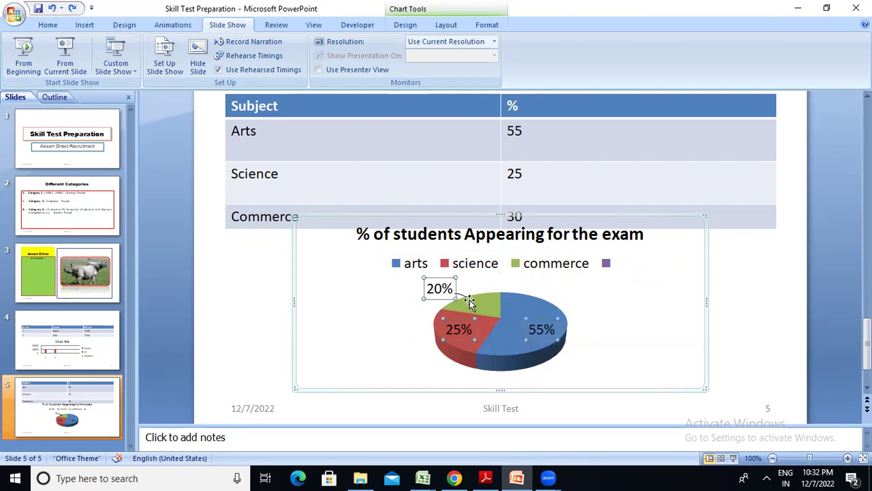
Drag the 25% label left and the 55% label up-right, outside the pie on leader lines
{"action": "left_click", "coordinate": [454, 323]}
{"action": "left_click_drag", "start_coordinate": [454, 323], "coordinate": [367, 320]}
{"action": "left_click", "coordinate": [550, 324]}
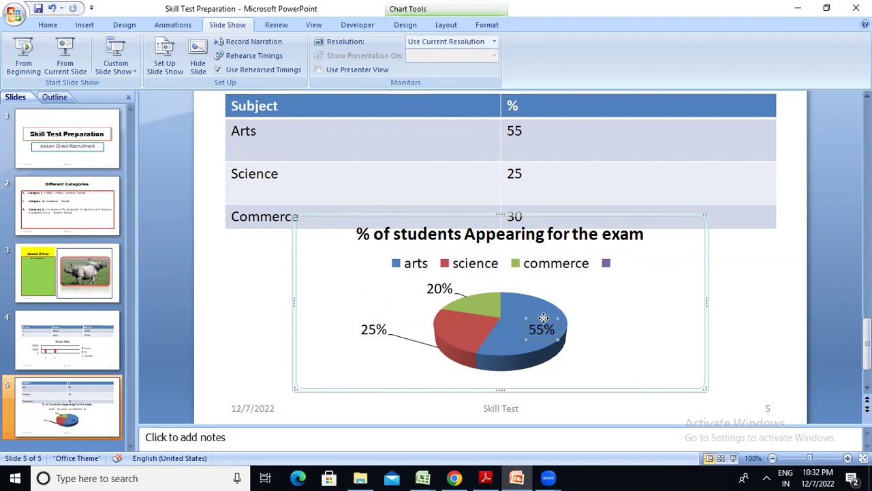
{"action": "left_click_drag", "start_coordinate": [551, 312], "coordinate": [615, 284]}
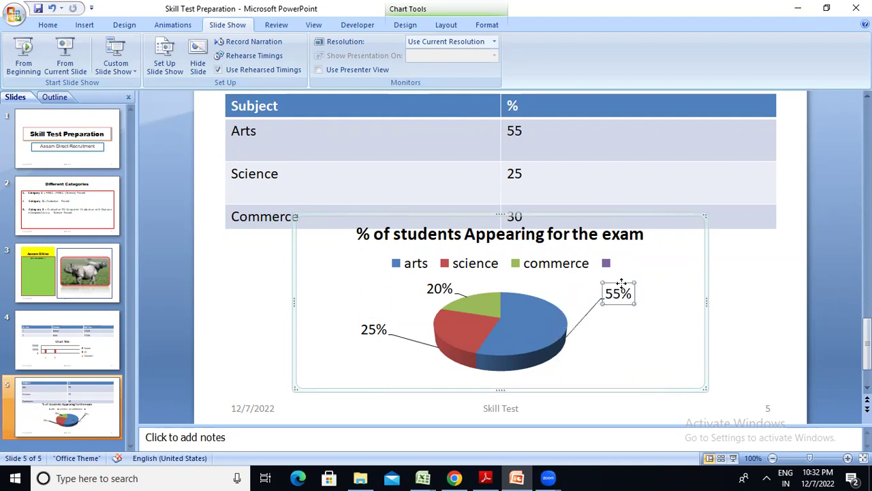
{"action": "left_click", "coordinate": [548, 297]}
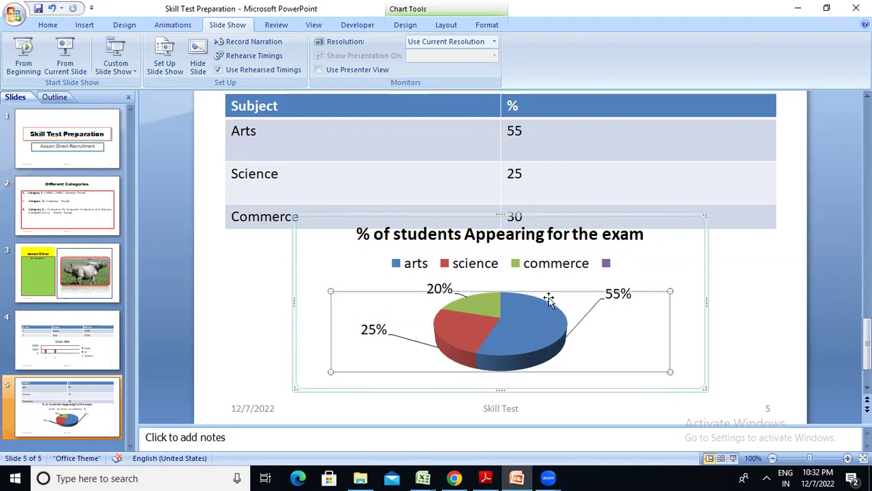
{"action": "left_click", "coordinate": [589, 266]}
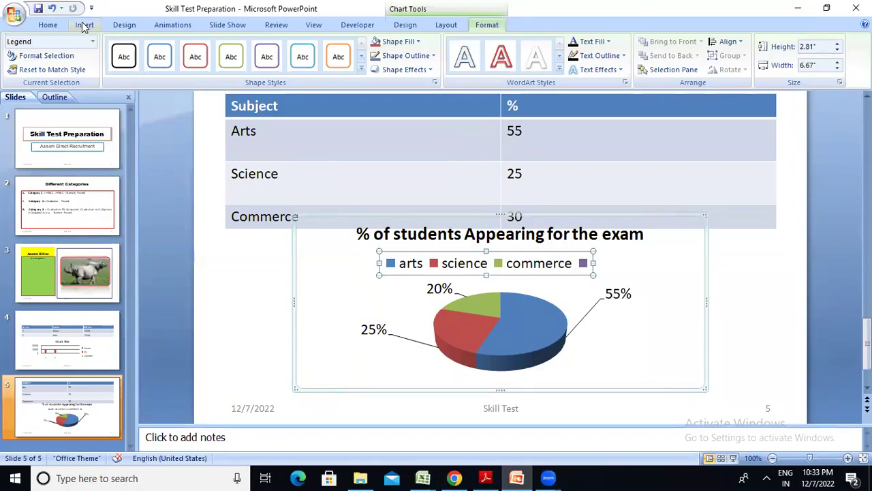
Browse the Pie, 3-D Pie and Pie of Pie options in the chart type dialog
{"action": "left_click", "coordinate": [83, 25]}
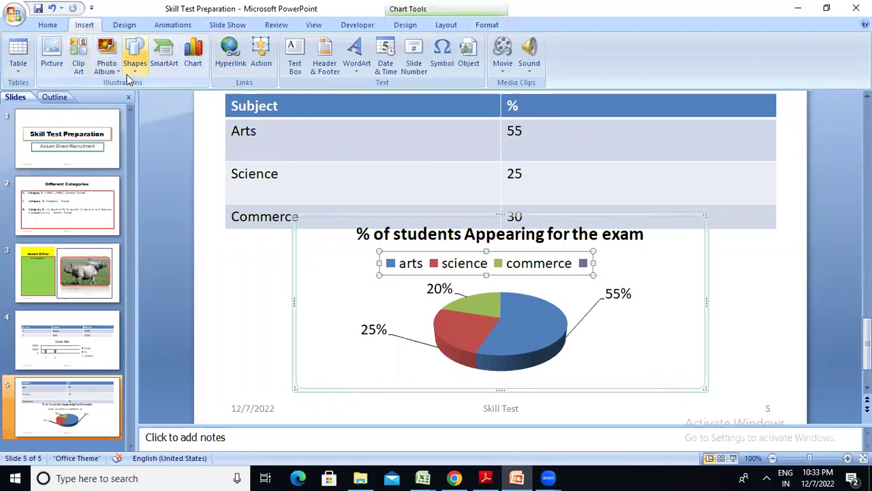
{"action": "left_click", "coordinate": [191, 60]}
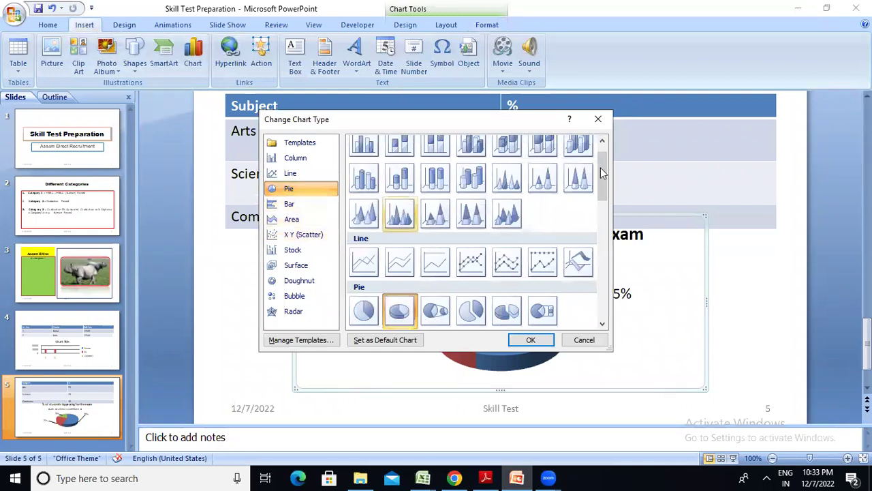
{"action": "scroll", "coordinate": [477, 232], "scroll_direction": "down", "scroll_amount": 3}
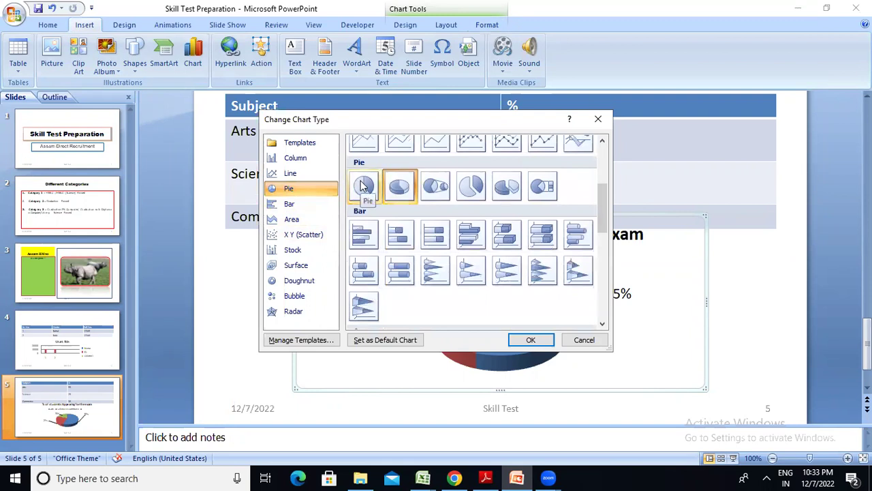
{"action": "left_click", "coordinate": [364, 187]}
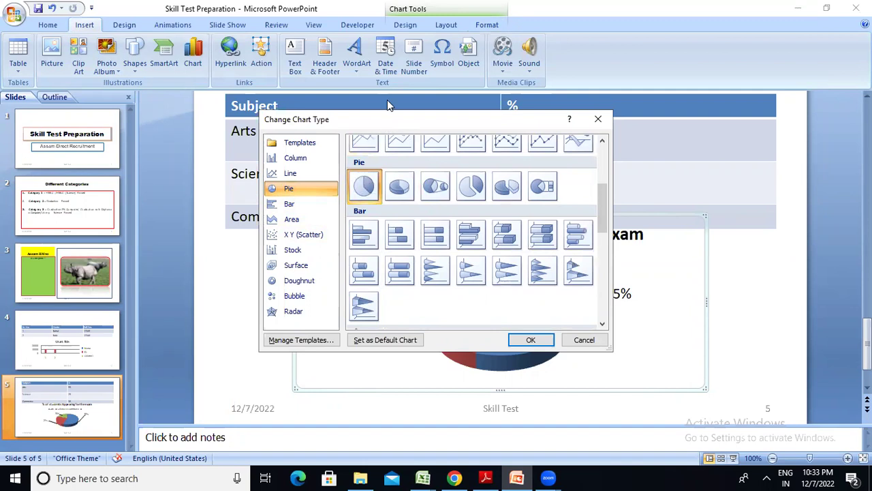
{"action": "left_click_drag", "start_coordinate": [385, 118], "coordinate": [616, 9]}
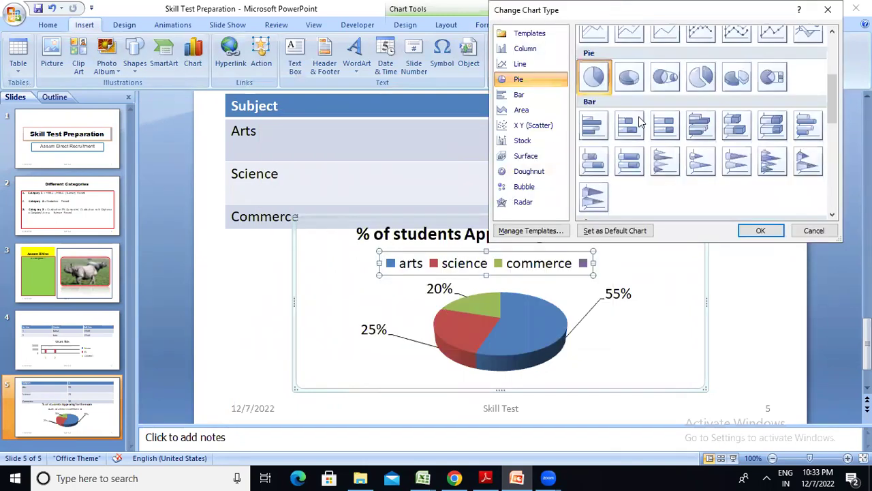
{"action": "left_click", "coordinate": [640, 83]}
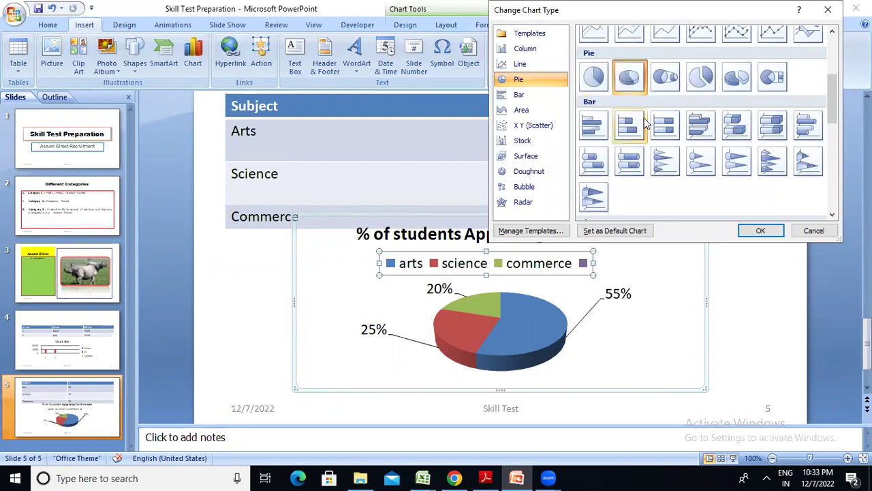
{"action": "left_click", "coordinate": [665, 79]}
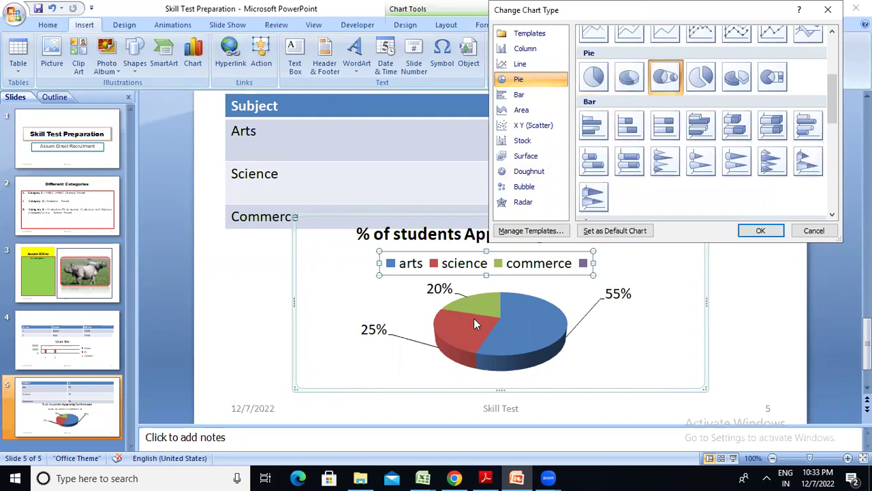
{"action": "left_click", "coordinate": [317, 254]}
Cancel the chart type dialog and drag the chart down below the table
{"action": "left_click_drag", "start_coordinate": [698, 15], "coordinate": [151, 233]}
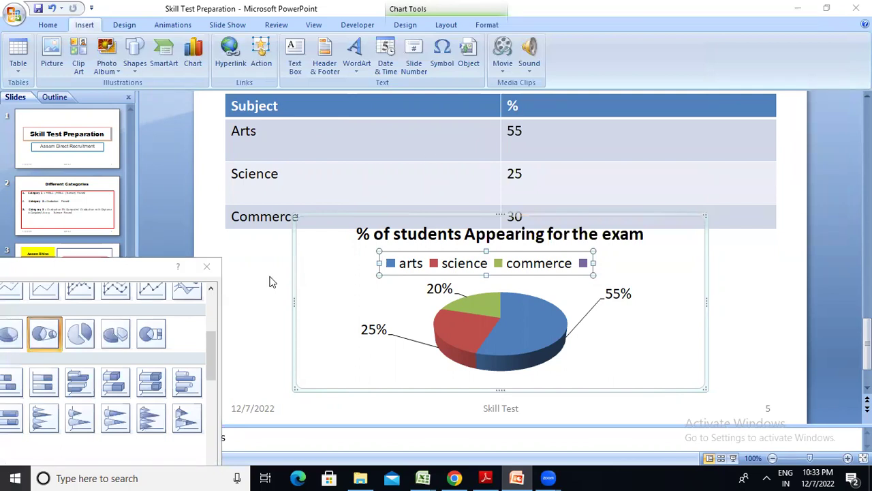
{"action": "left_click", "coordinate": [207, 266]}
{"action": "left_click_drag", "start_coordinate": [399, 216], "coordinate": [376, 229]}
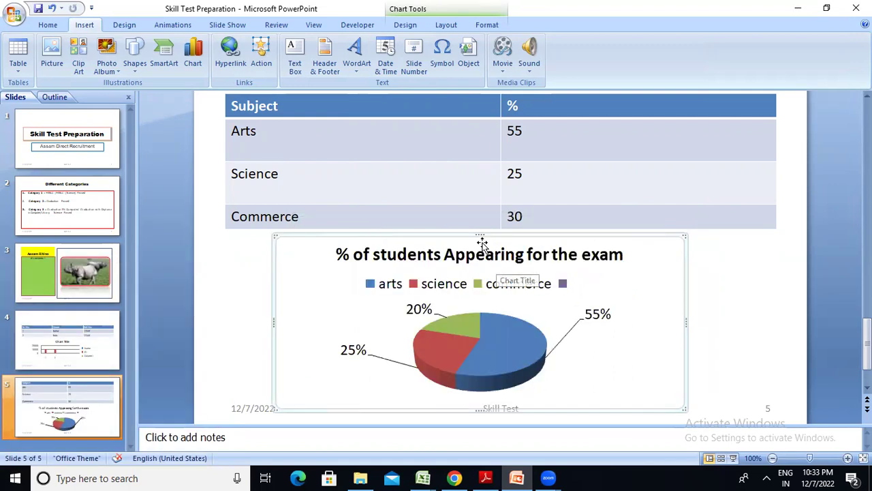
{"action": "left_click", "coordinate": [193, 54]}
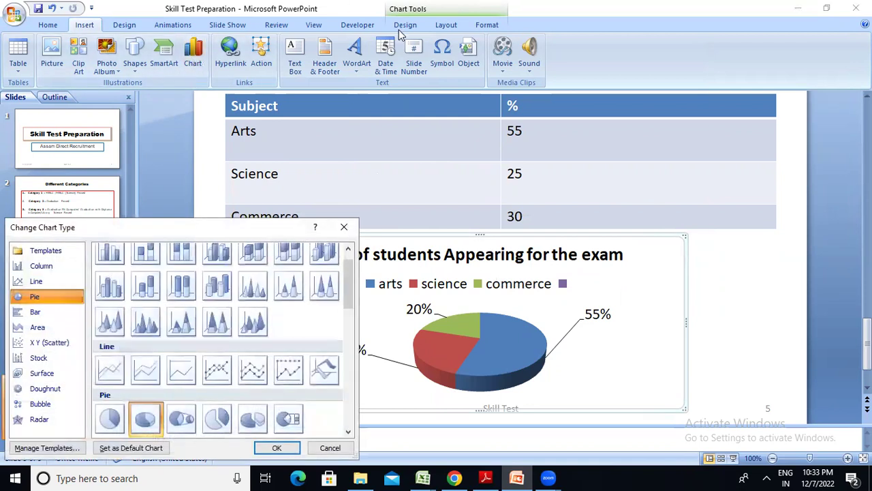
{"action": "left_click", "coordinate": [181, 418]}
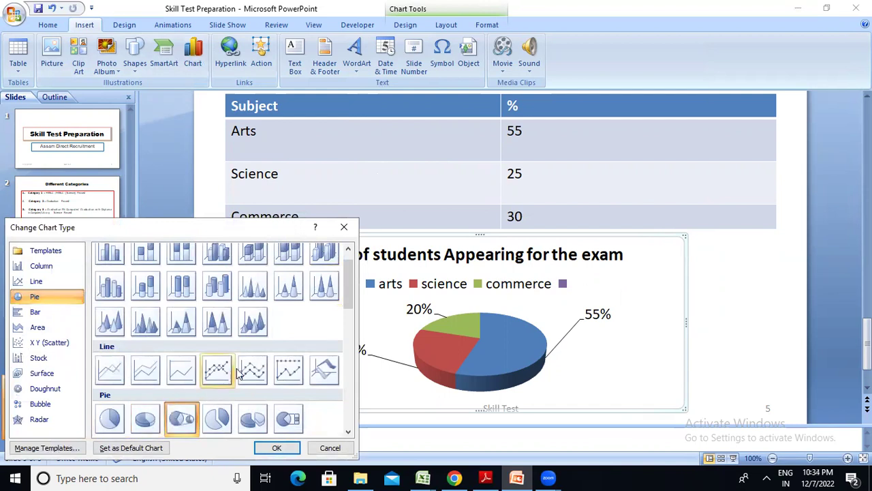
{"action": "left_click", "coordinate": [142, 419]}
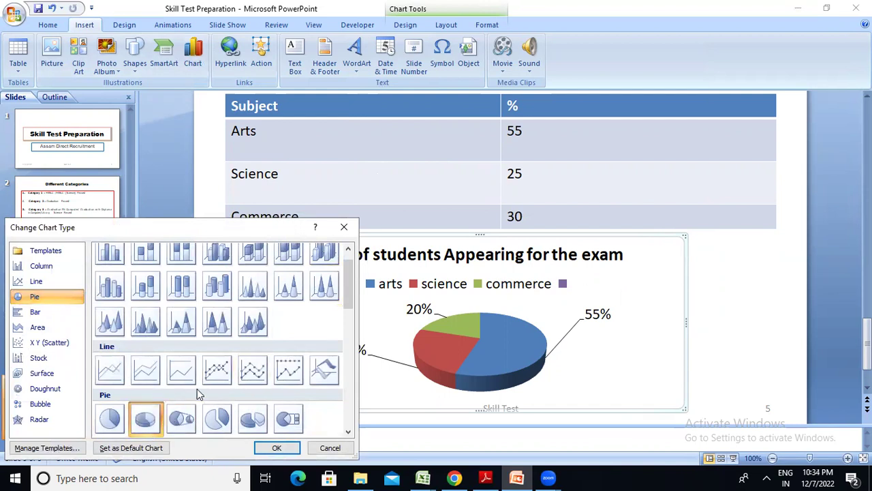
{"action": "left_click", "coordinate": [344, 227]}
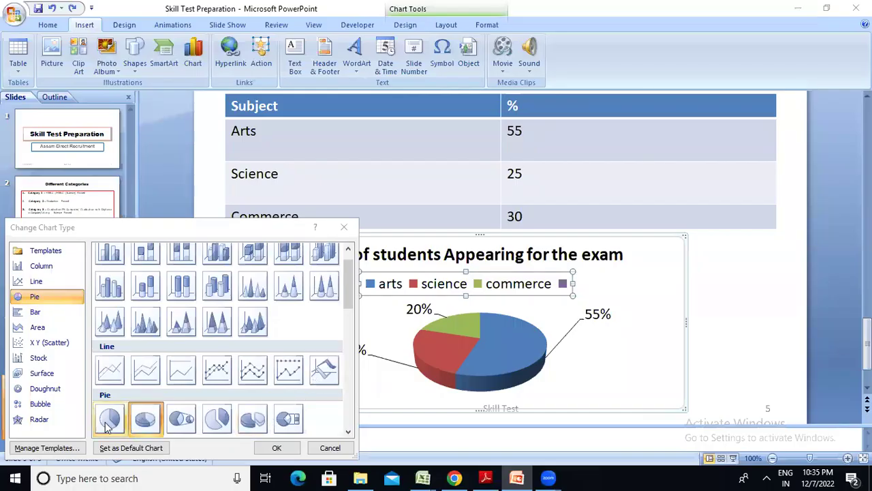
{"action": "left_click", "coordinate": [110, 426]}
{"action": "left_click", "coordinate": [279, 447]}
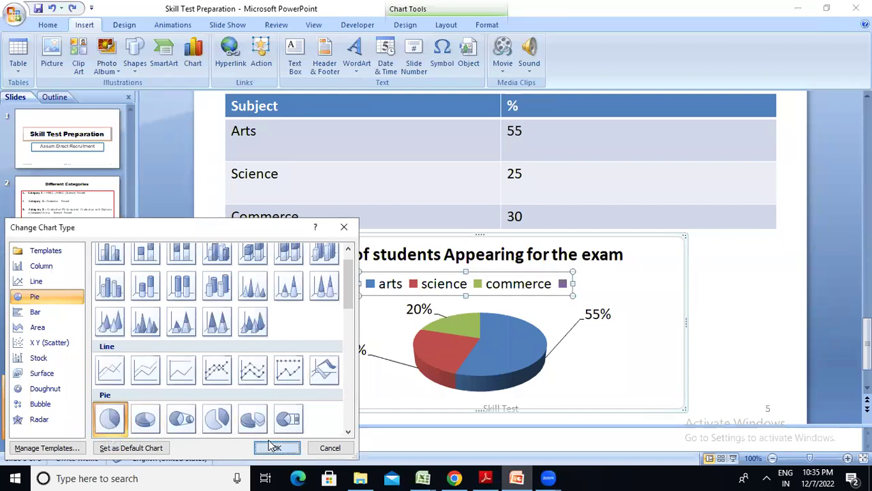
{"action": "left_click", "coordinate": [53, 8]}
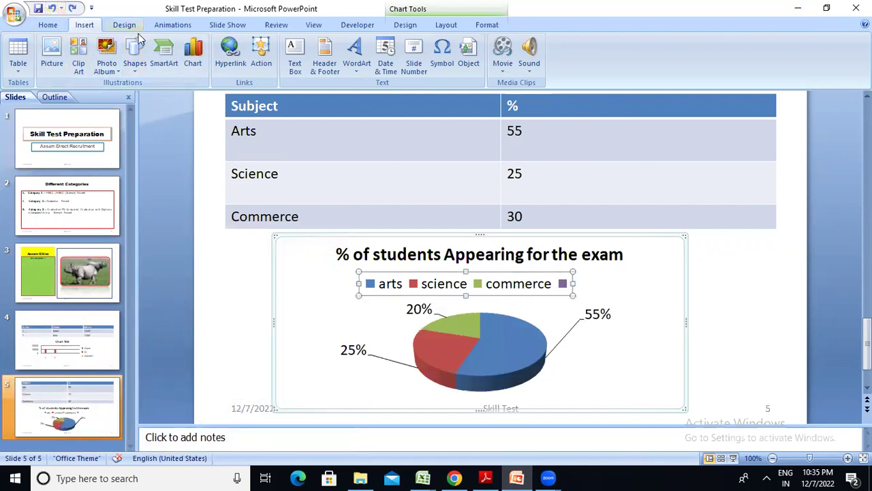
Switch the chart to Pie of Pie, then undo it back to the 3-D pie
{"action": "left_click", "coordinate": [191, 55]}
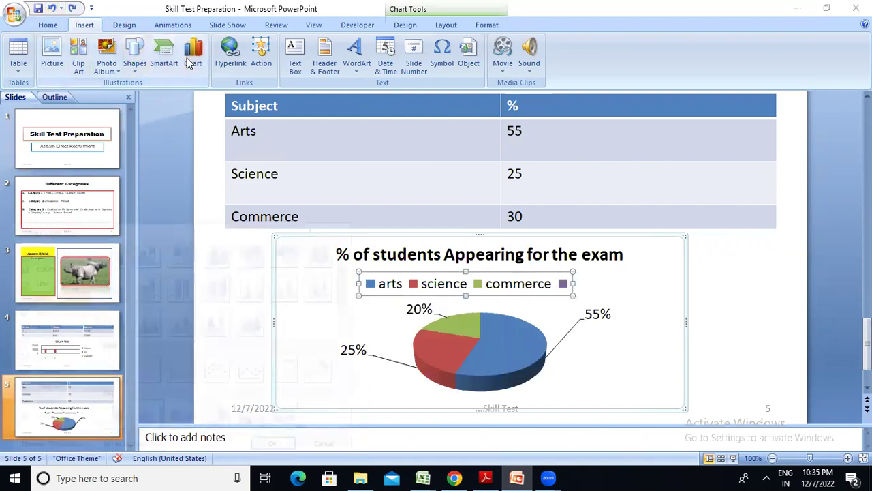
{"action": "left_click", "coordinate": [186, 416]}
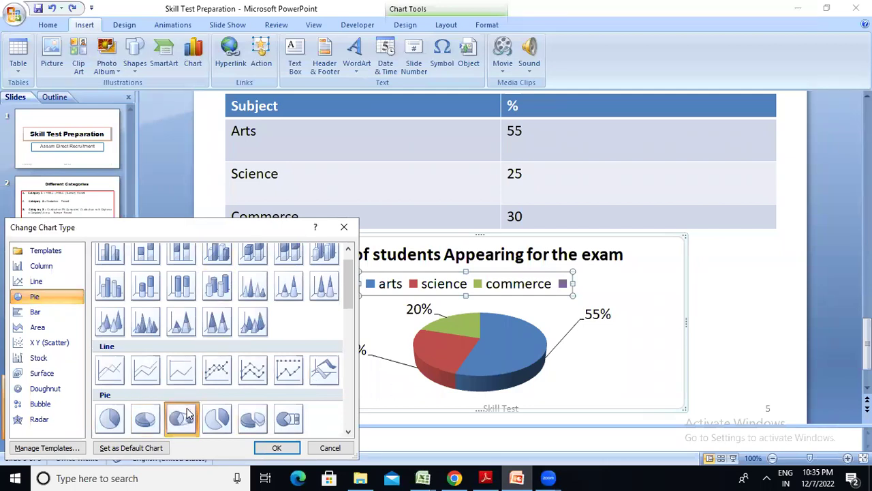
{"action": "left_click", "coordinate": [275, 448]}
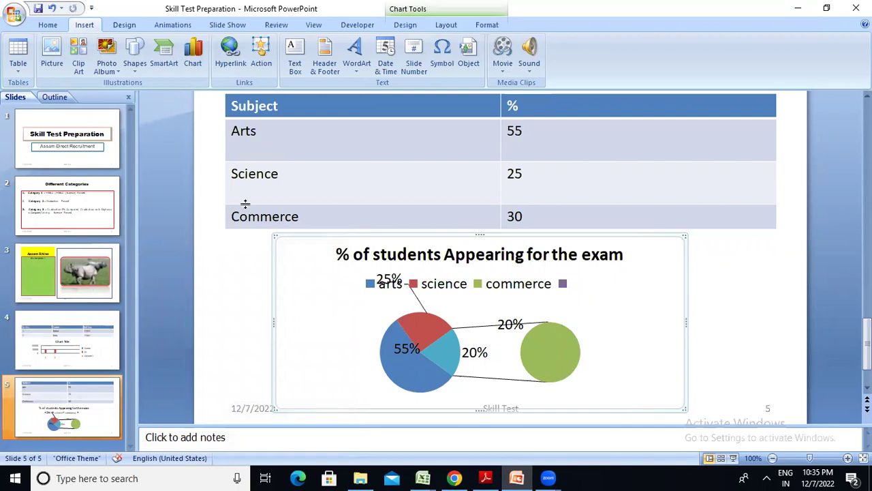
{"action": "left_click", "coordinate": [50, 9]}
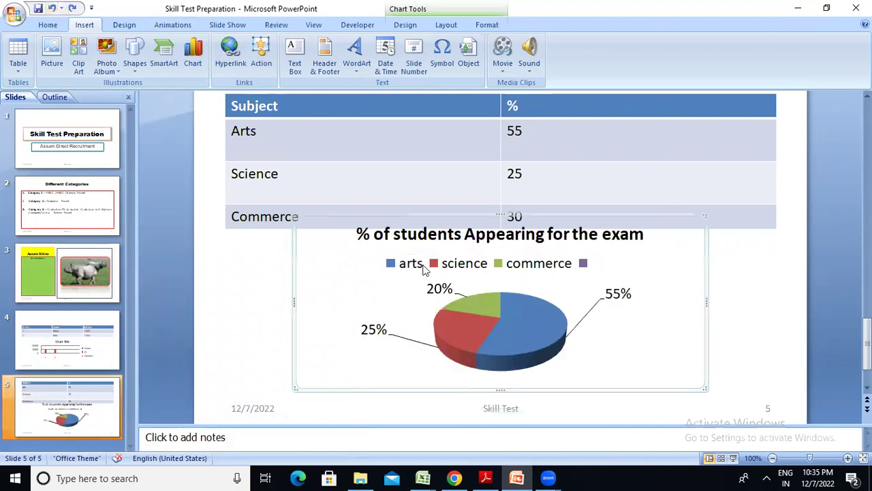
Drag the pie series outward to explode the slices, then move the chart below the table
{"action": "mouse_move", "coordinate": [470, 327]}
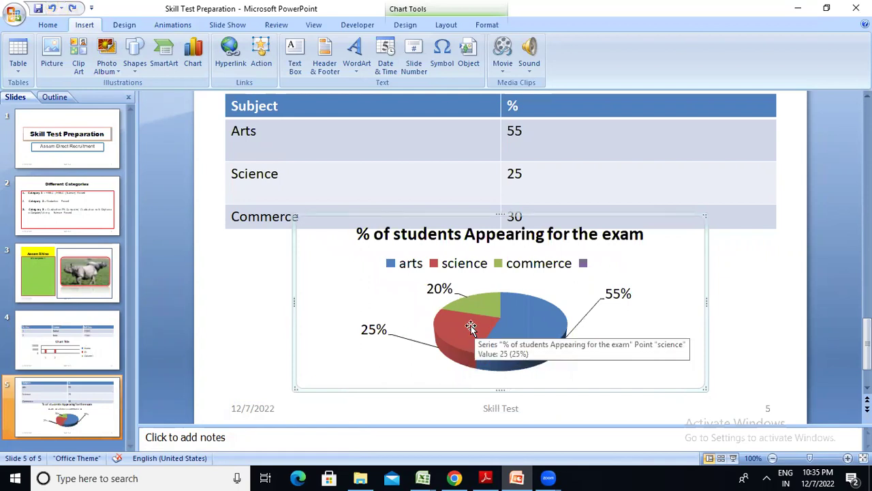
{"action": "left_click_drag", "start_coordinate": [471, 327], "coordinate": [404, 308]}
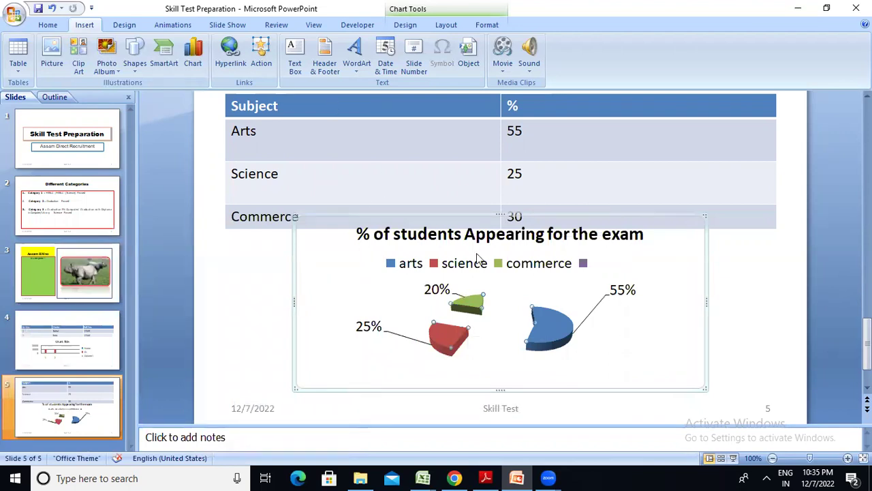
{"action": "left_click", "coordinate": [499, 215]}
{"action": "left_click_drag", "start_coordinate": [499, 215], "coordinate": [492, 246]}
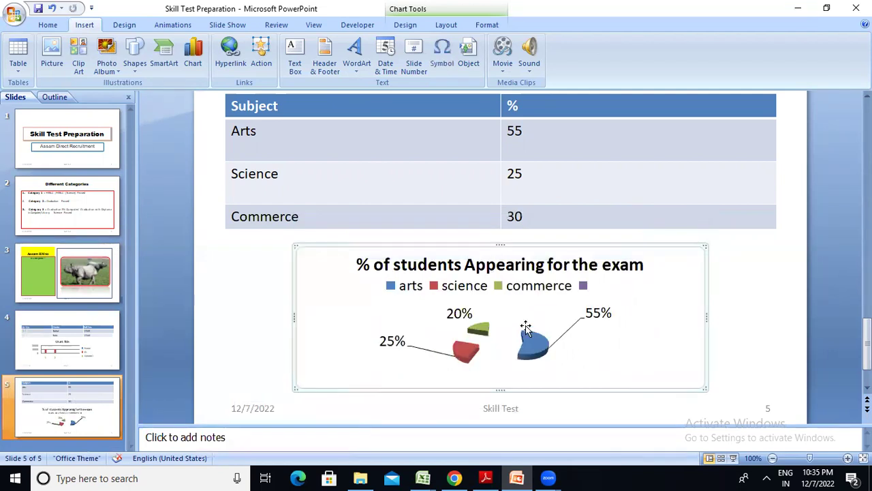
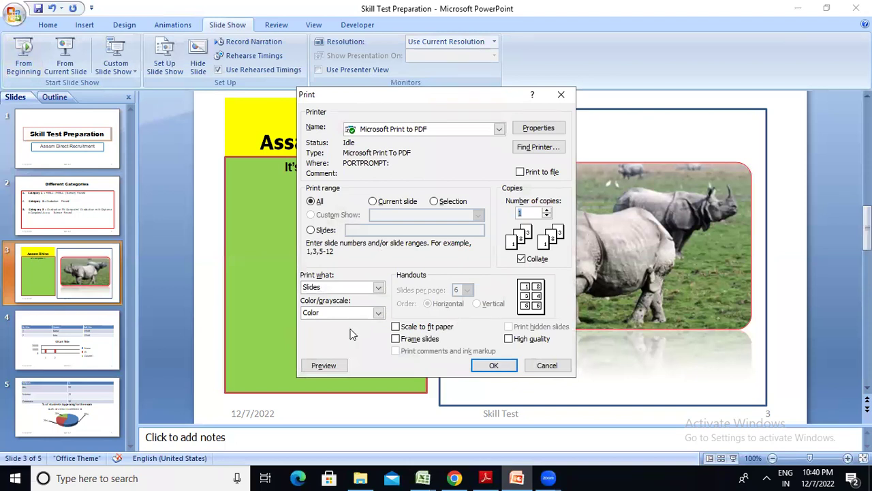
Show the print preview of the five-slide Skill Test Preparation deck
{"action": "left_click", "coordinate": [328, 364]}
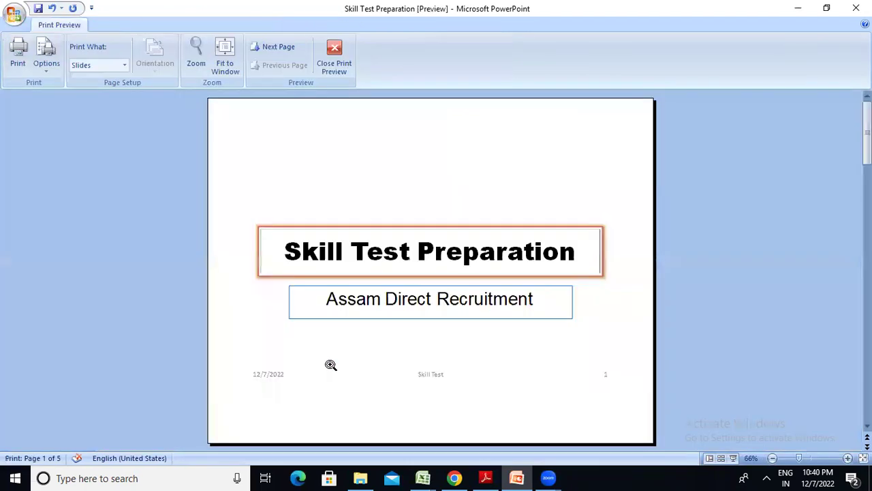
Scroll through the five preview pages, check the Header and Footer settings, then close the preview
{"action": "scroll", "coordinate": [757, 265], "scroll_direction": "down", "scroll_amount": 2}
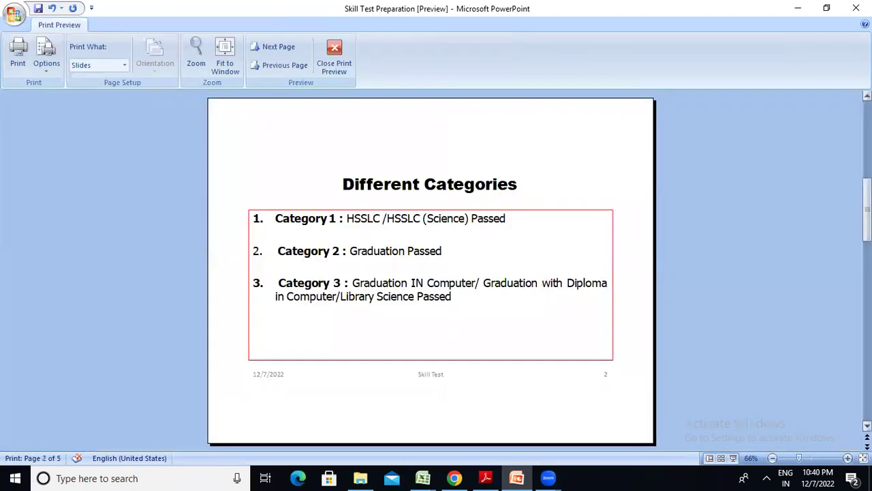
{"action": "scroll", "coordinate": [722, 189], "scroll_direction": "down", "scroll_amount": 3}
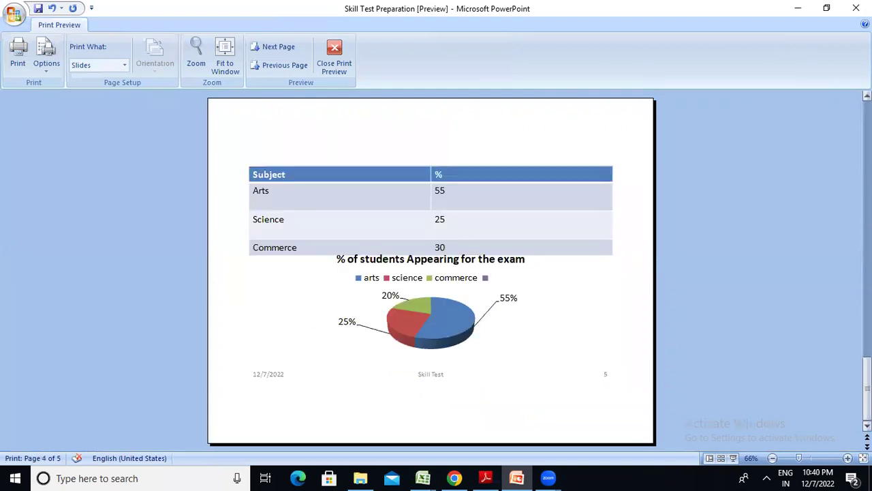
{"action": "left_click", "coordinate": [39, 71]}
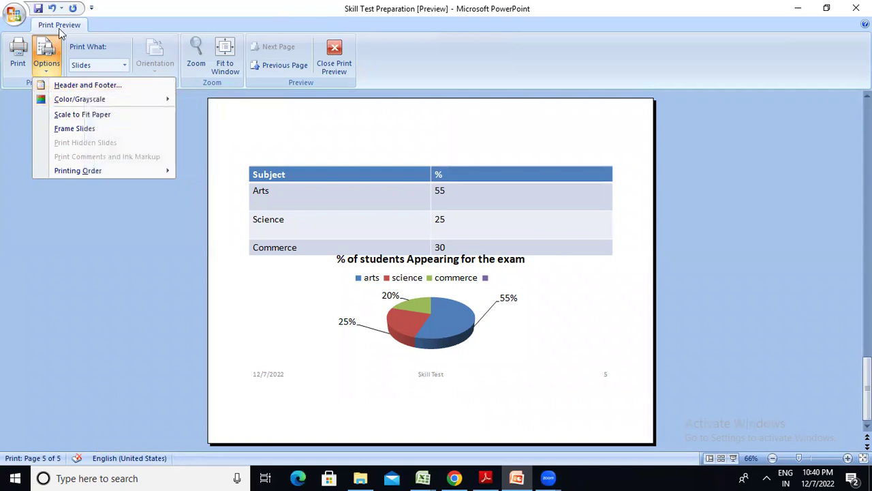
{"action": "left_click", "coordinate": [71, 87]}
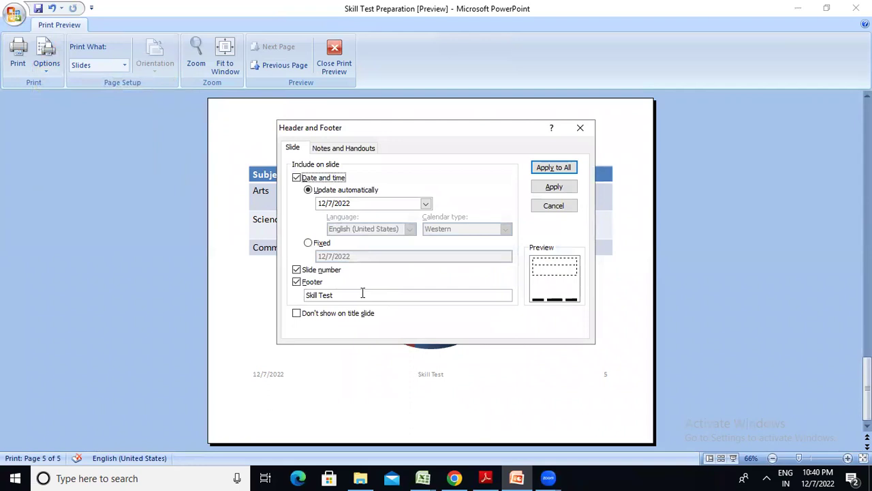
{"action": "key", "text": "Return"}
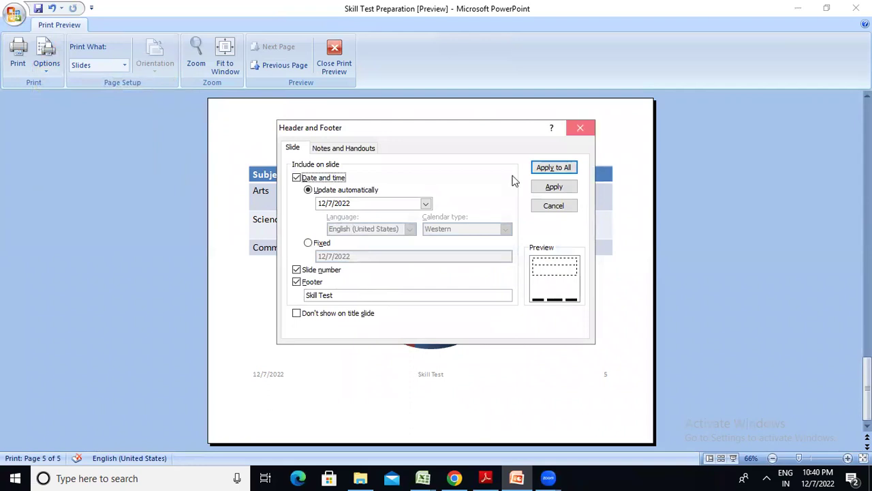
{"action": "left_click", "coordinate": [340, 60]}
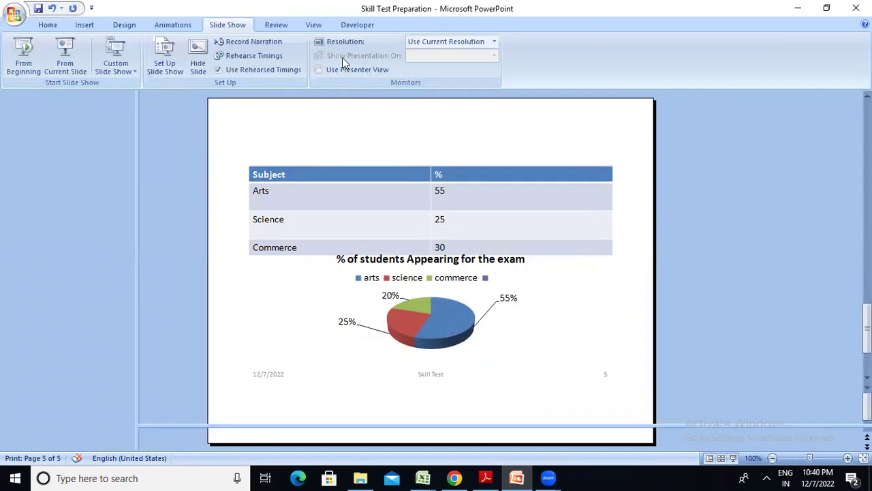
Add a text box right of slide 5's pie chart with the student's capitalised name and roll number
{"action": "left_click", "coordinate": [86, 26]}
{"action": "left_click", "coordinate": [294, 55]}
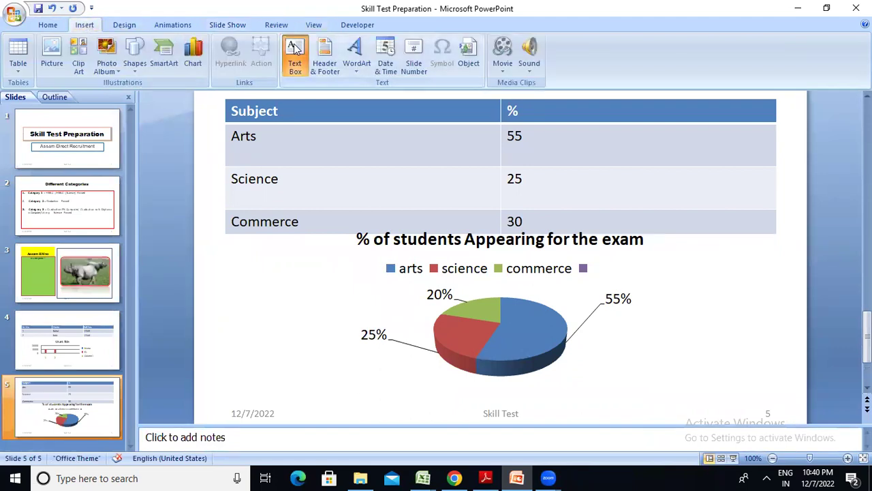
{"action": "left_click", "coordinate": [663, 333]}
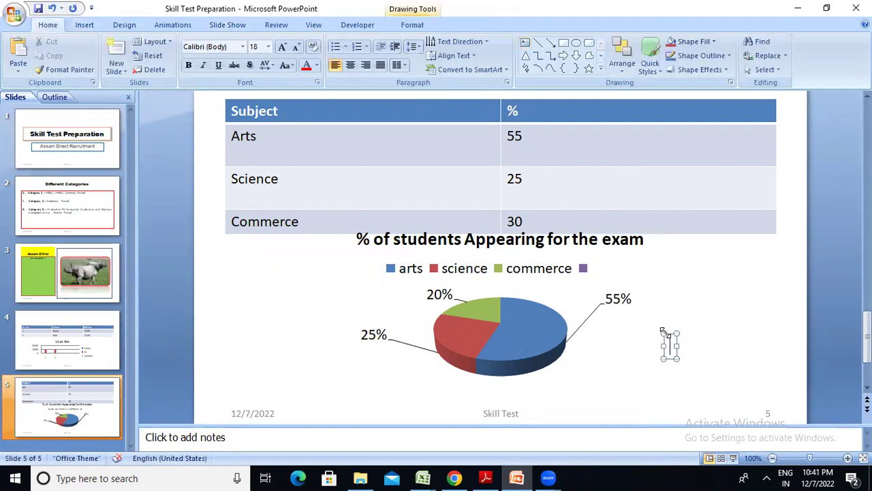
{"action": "type", "text": "name"}
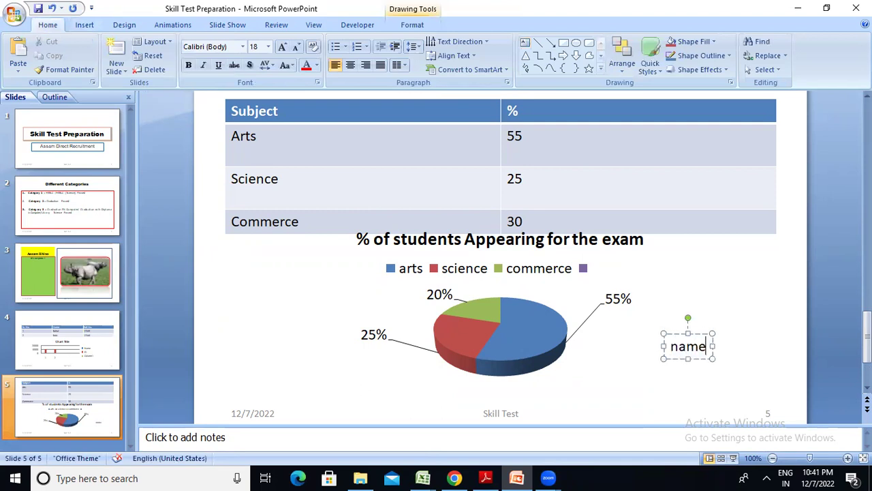
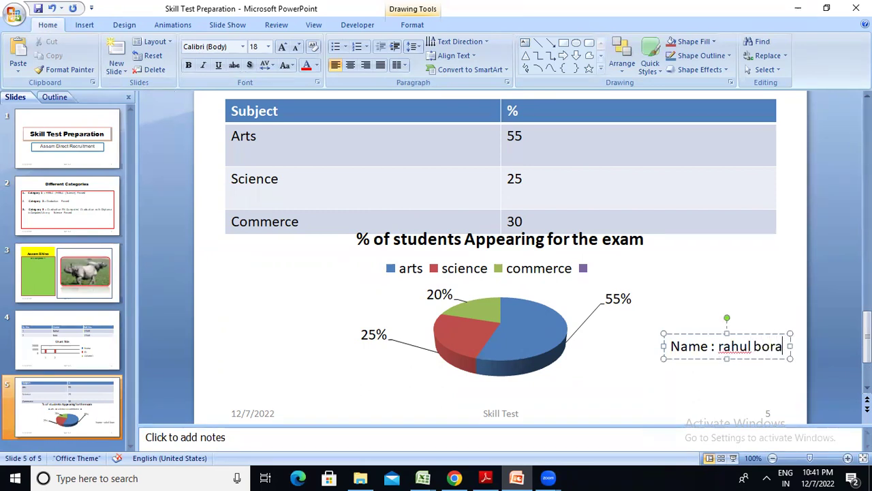
{"action": "left_click", "coordinate": [721, 349]}
{"action": "key", "text": "Delete"}
{"action": "type", "text": "R"}
{"action": "left_click_drag", "start_coordinate": [757, 347], "coordinate": [766, 348]}
{"action": "type", "text": "B"}
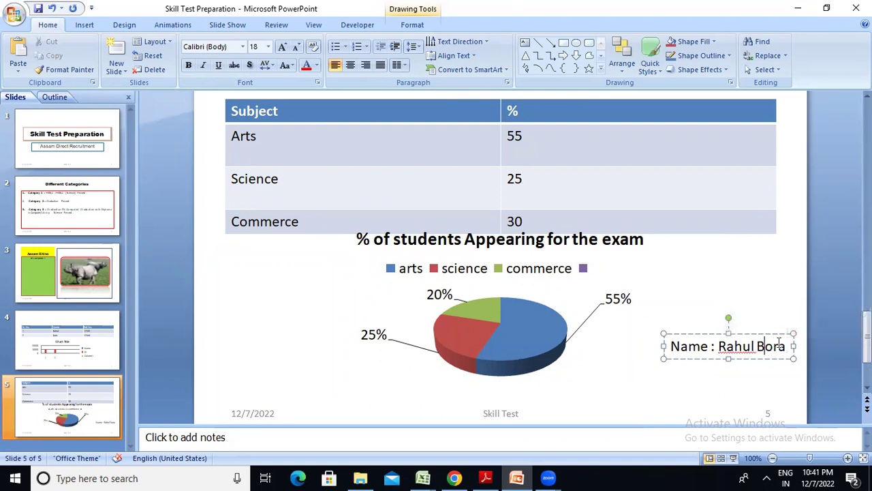
{"action": "key", "text": "Return"}
{"action": "type", "text": "Roll N"}
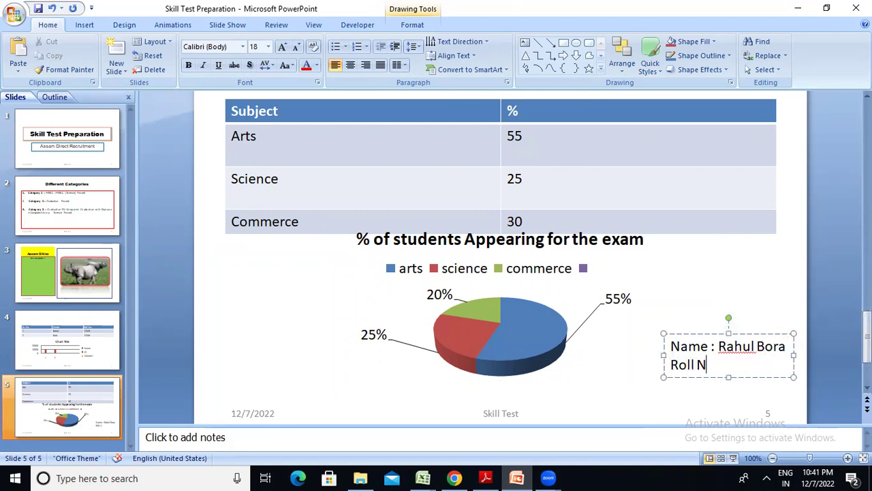
{"action": "type", "text": "o. 12345"}
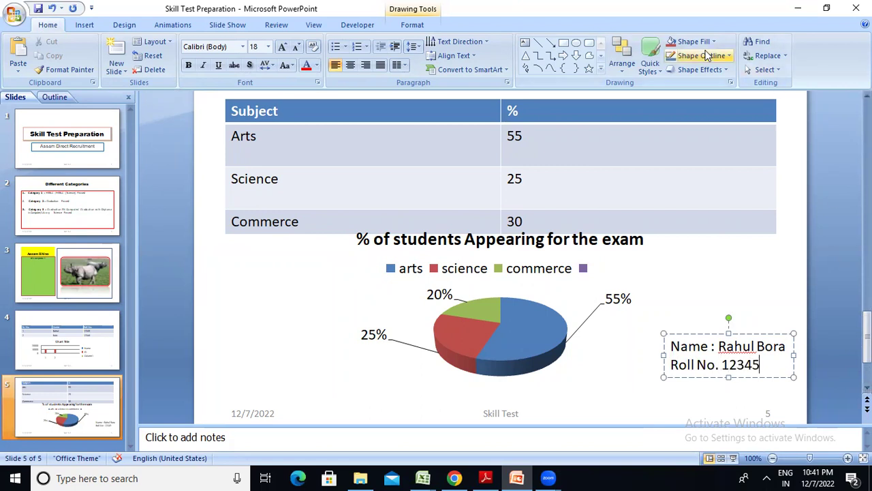
Give the text box outline a weight of 1½ pt
{"action": "left_click", "coordinate": [715, 56]}
{"action": "left_click", "coordinate": [715, 56]}
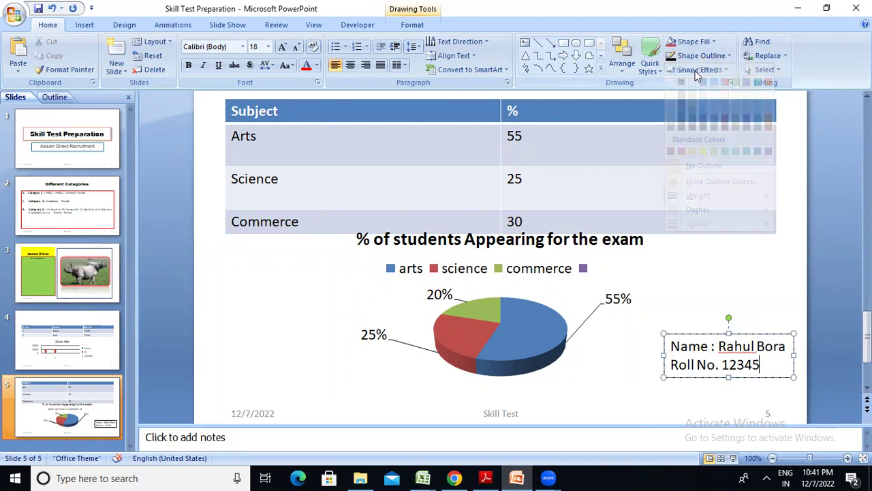
{"action": "left_click", "coordinate": [701, 68]}
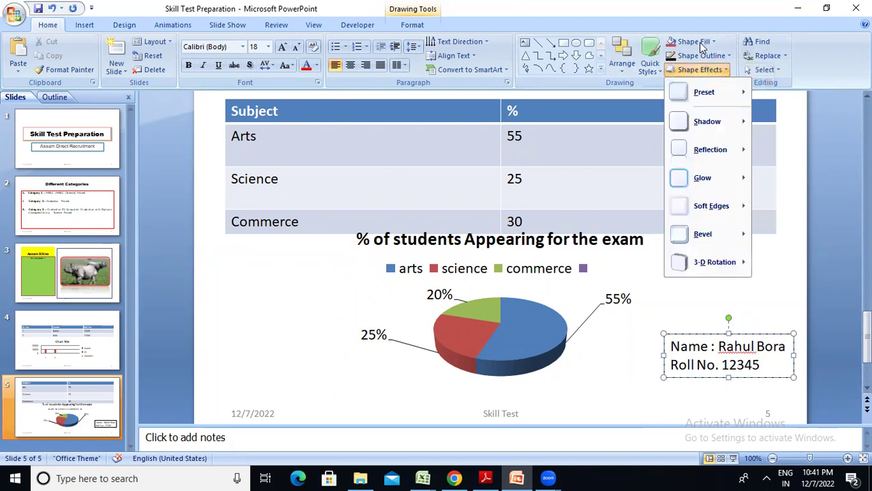
{"action": "left_click", "coordinate": [706, 58]}
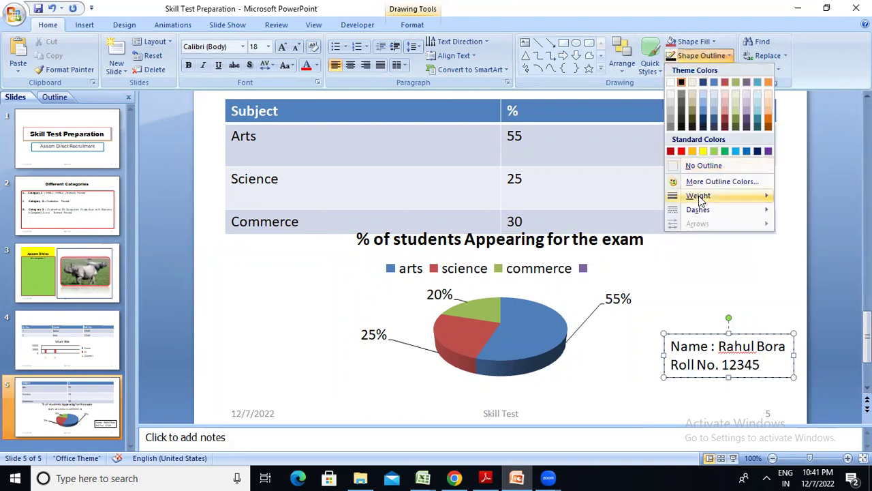
{"action": "mouse_move", "coordinate": [702, 195]}
{"action": "left_click", "coordinate": [619, 255]}
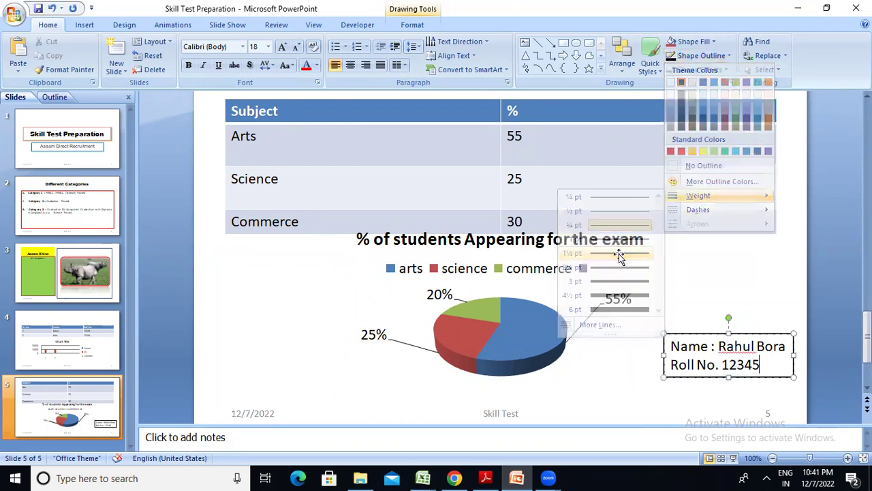
{"action": "left_click", "coordinate": [744, 312]}
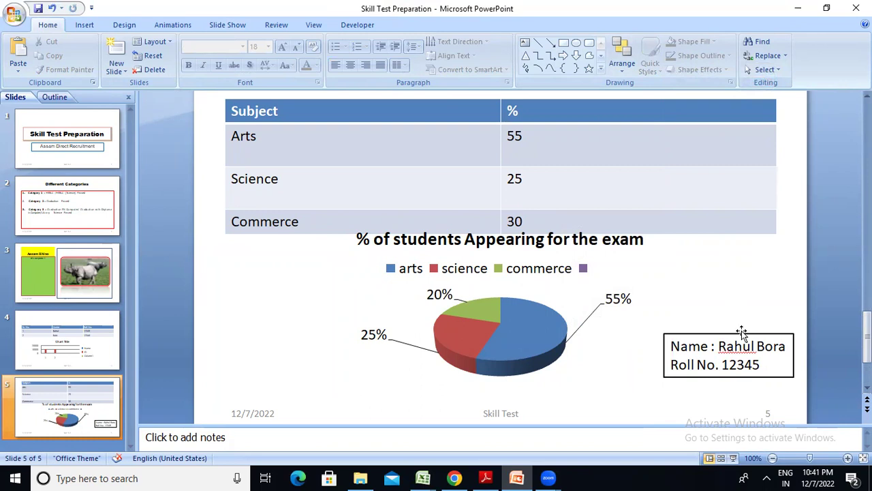
Attempt pasting the box onto slide 4, then undo the unwanted paste
{"action": "left_click", "coordinate": [743, 334]}
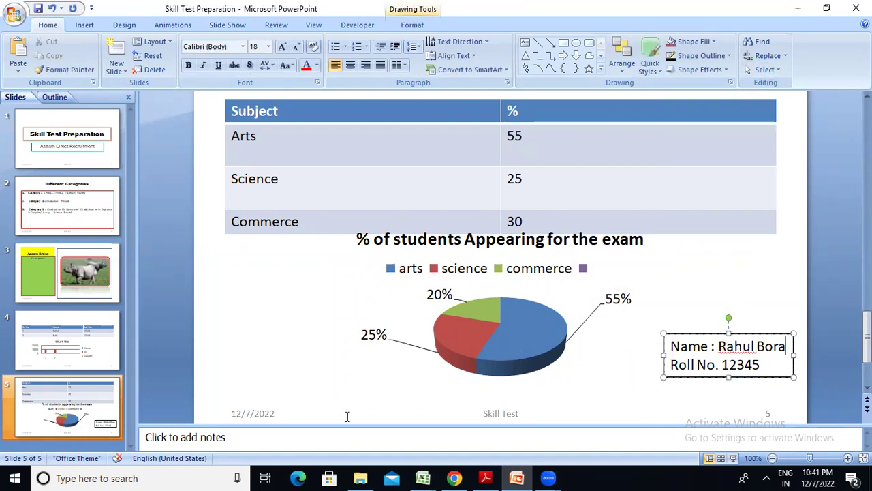
{"action": "left_click", "coordinate": [64, 320]}
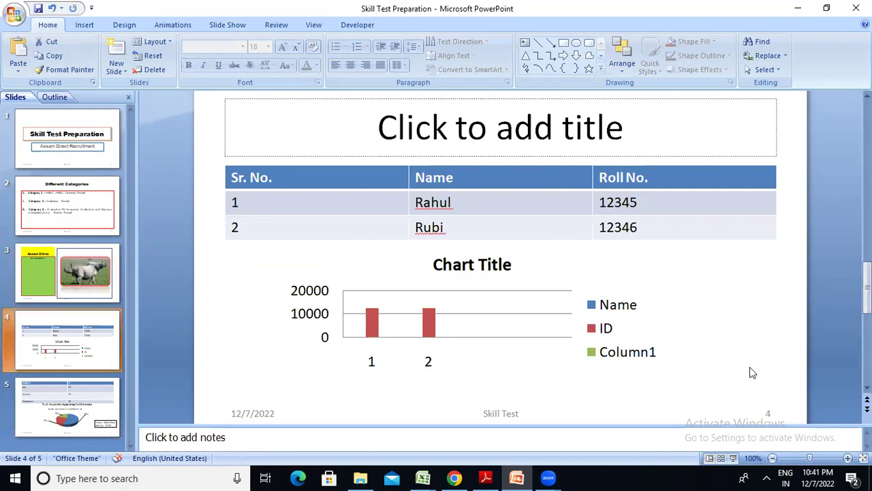
{"action": "key", "text": "ctrl+v"}
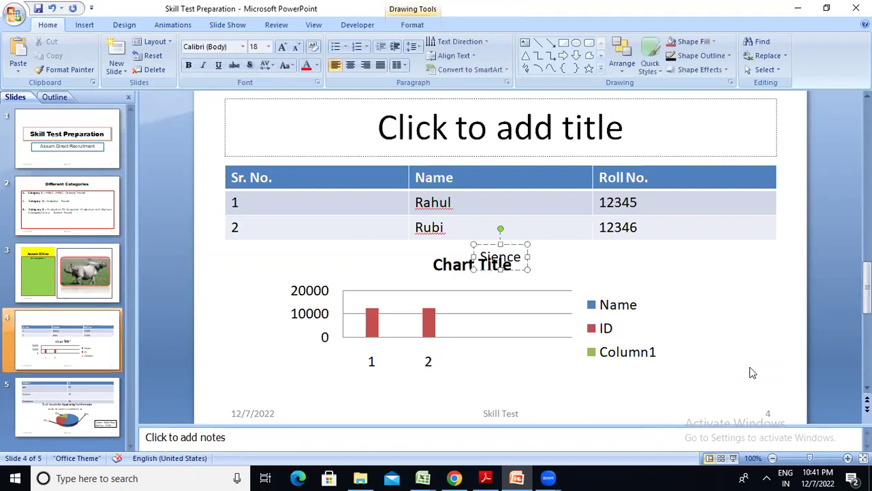
{"action": "left_click", "coordinate": [51, 8]}
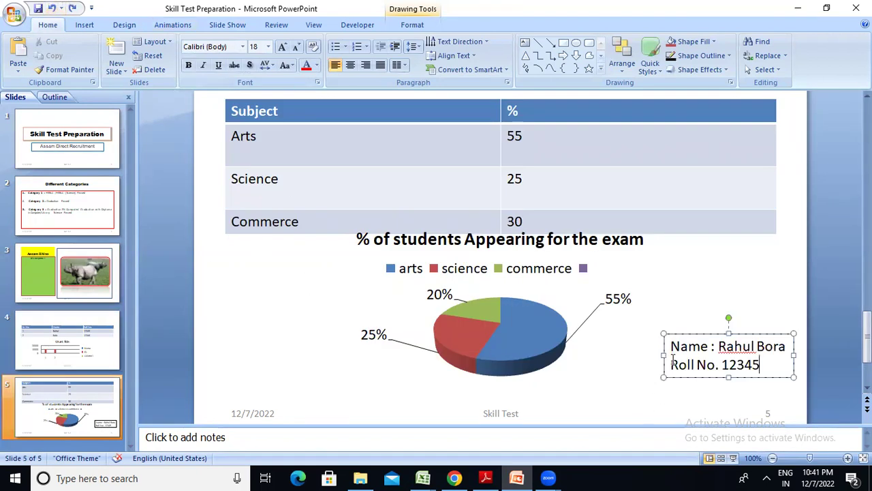
Copy slide 5's name and roll-number box to slide 4's top right, then save the presentation
{"action": "right_click", "coordinate": [673, 335]}
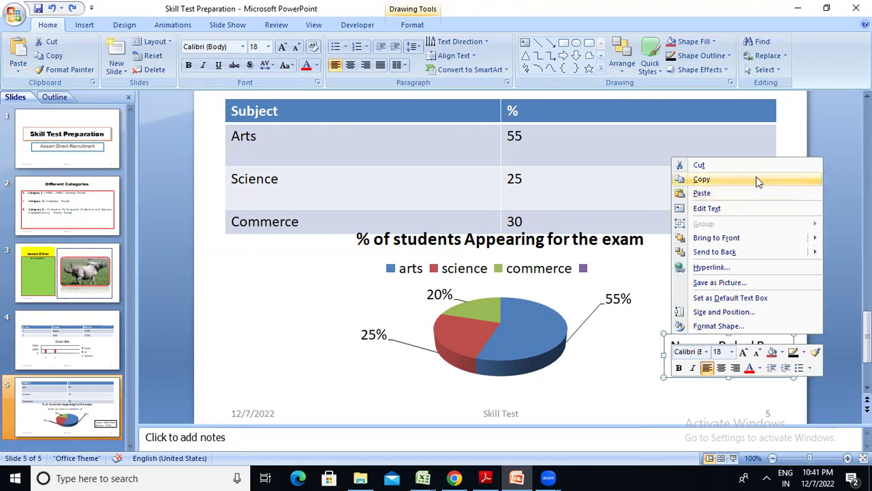
{"action": "left_click", "coordinate": [92, 315]}
{"action": "left_click", "coordinate": [92, 316]}
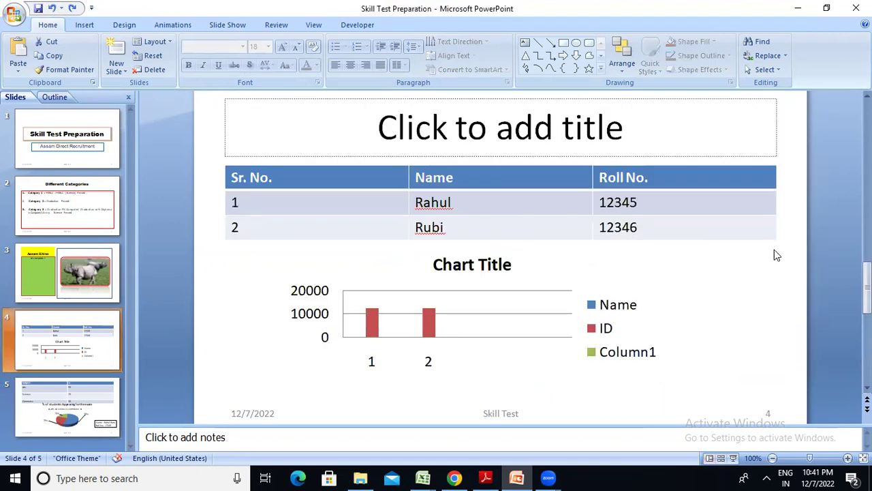
{"action": "right_click", "coordinate": [748, 331]}
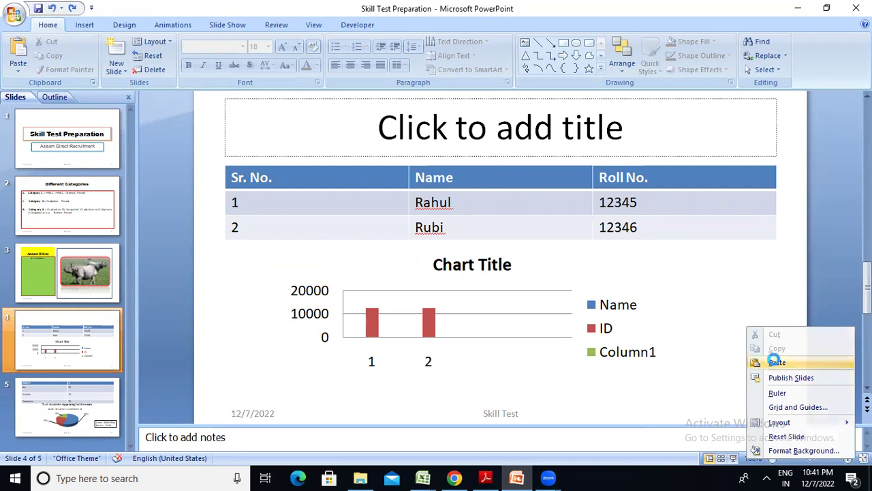
{"action": "left_click", "coordinate": [776, 363]}
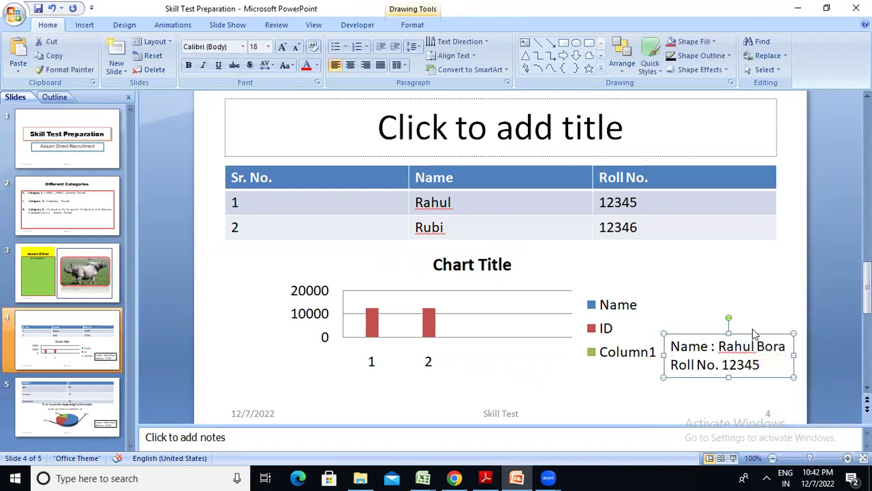
{"action": "left_click_drag", "start_coordinate": [749, 333], "coordinate": [727, 109]}
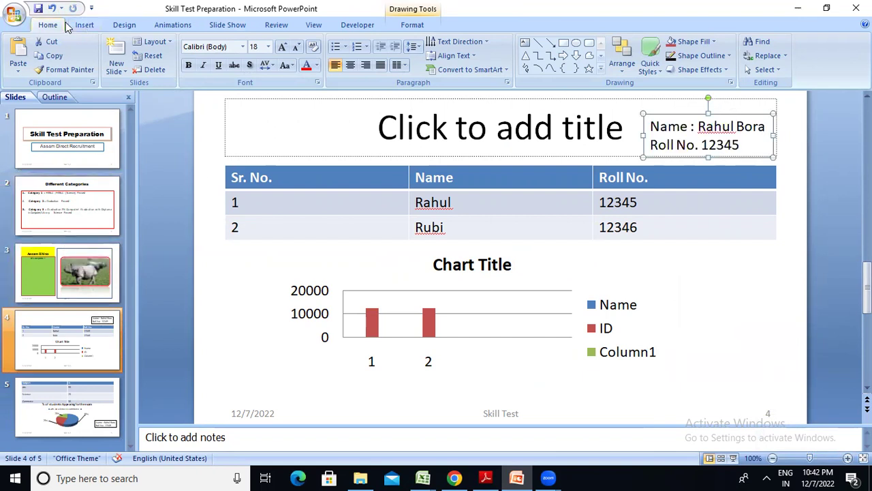
{"action": "left_click", "coordinate": [37, 9]}
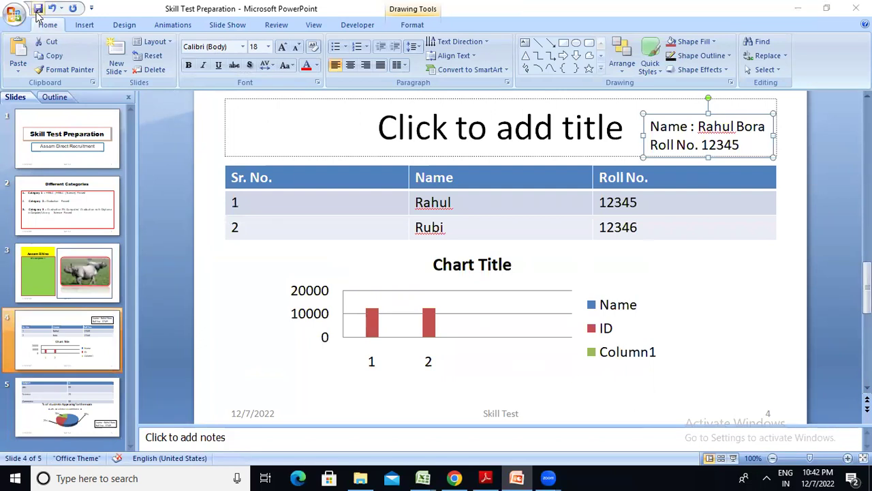
Print the deck with Microsoft Print to PDF as PowerPoint_Skill_Test_Practice-1 in SKILL-TEST-COMPUTER
{"action": "key", "text": "ctrl+p"}
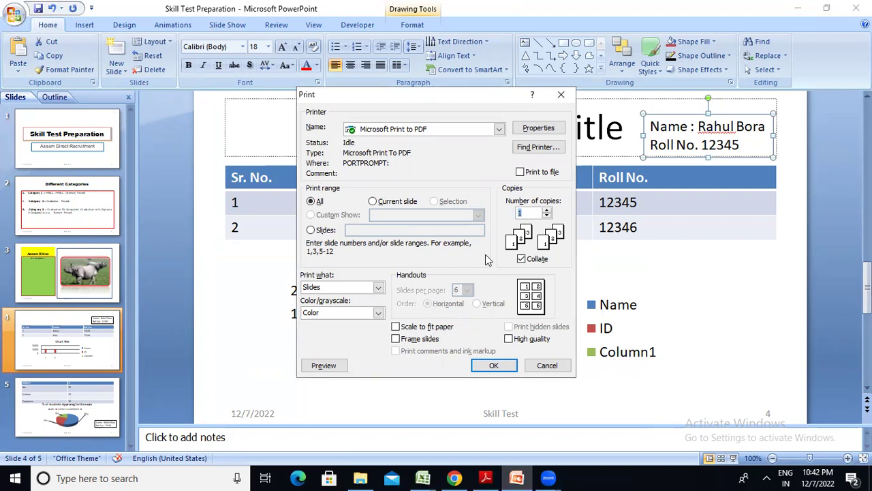
{"action": "left_click", "coordinate": [482, 366]}
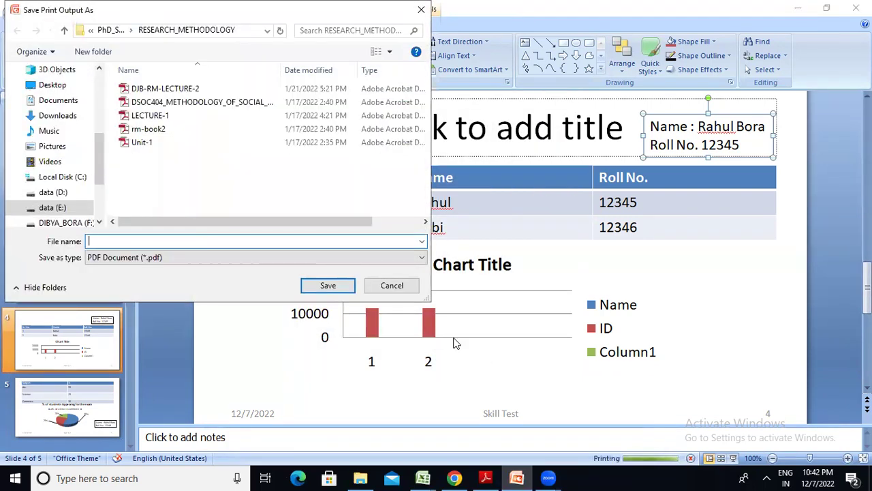
{"action": "left_click", "coordinate": [406, 285]}
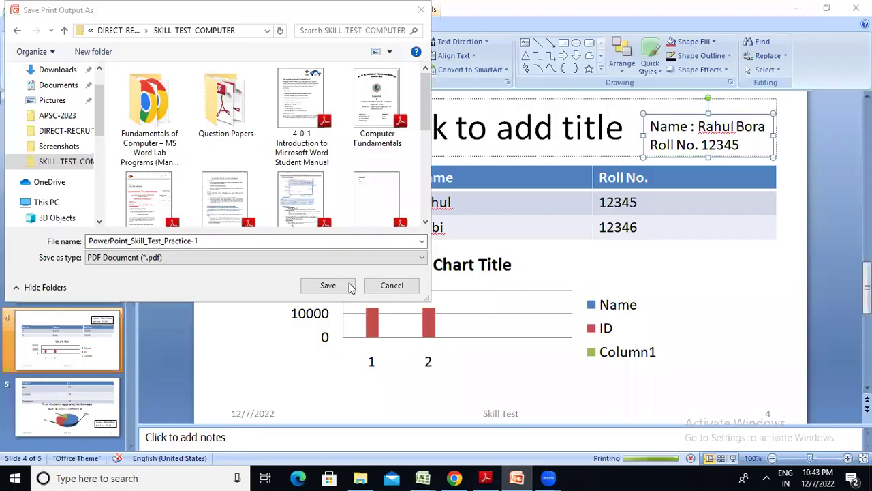
{"action": "left_click", "coordinate": [346, 286]}
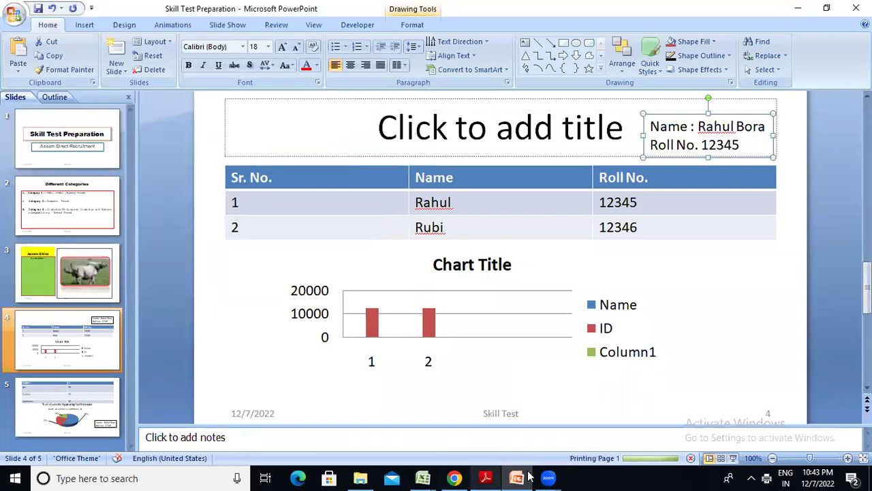
Page through all five PDF pages in Adobe Reader, then return to PowerPoint
{"action": "mouse_move", "coordinate": [549, 477]}
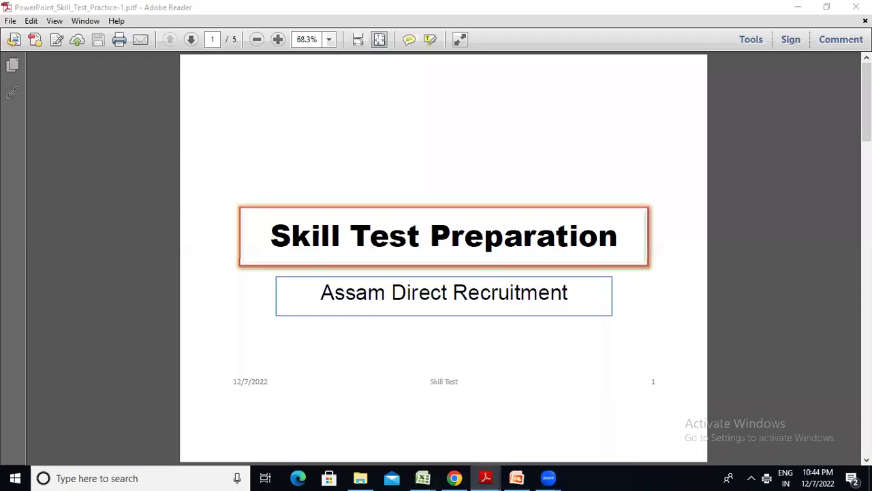
{"action": "left_click_drag", "start_coordinate": [867, 101], "coordinate": [867, 164]}
{"action": "scroll", "coordinate": [444, 259], "scroll_direction": "down", "scroll_amount": 3}
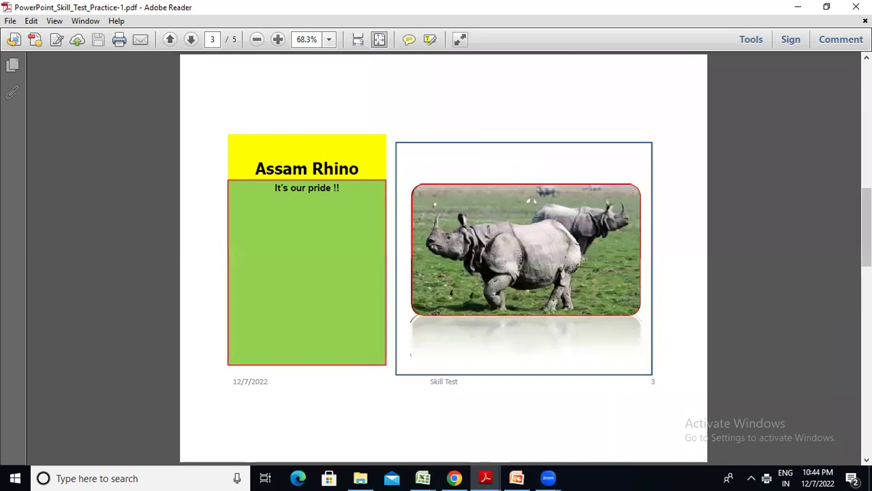
{"action": "scroll", "coordinate": [443, 259], "scroll_direction": "down", "scroll_amount": 6}
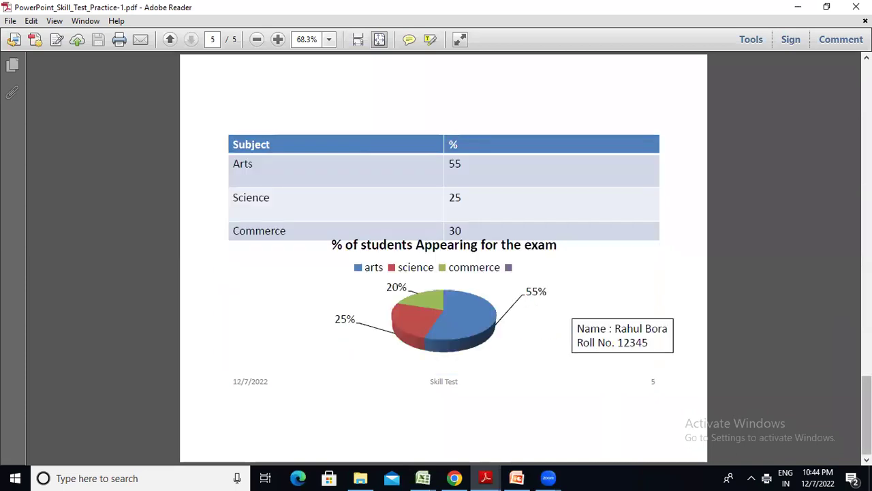
{"action": "left_click_drag", "start_coordinate": [867, 416], "coordinate": [867, 398]}
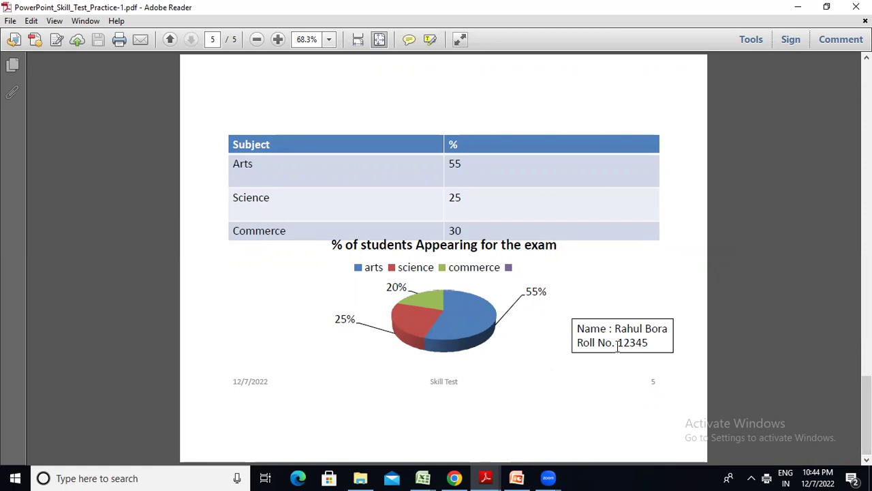
{"action": "left_click_drag", "start_coordinate": [867, 398], "coordinate": [867, 257]}
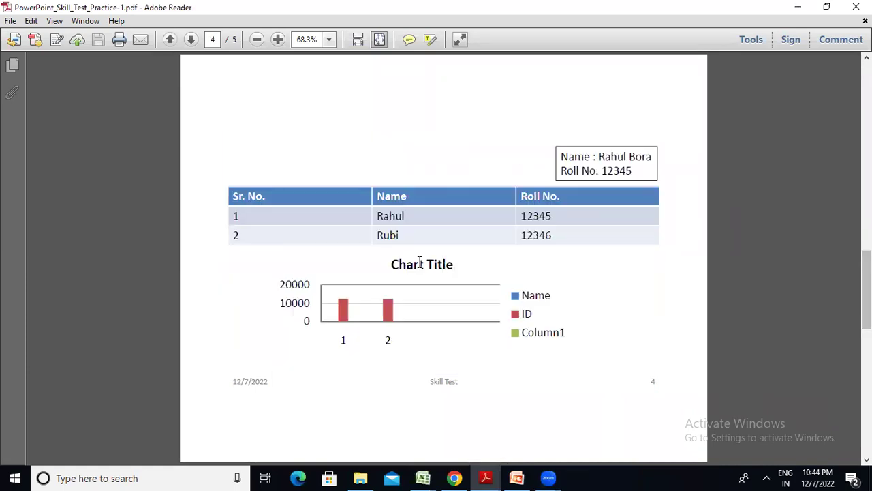
{"action": "left_click_drag", "start_coordinate": [866, 293], "coordinate": [841, 143]}
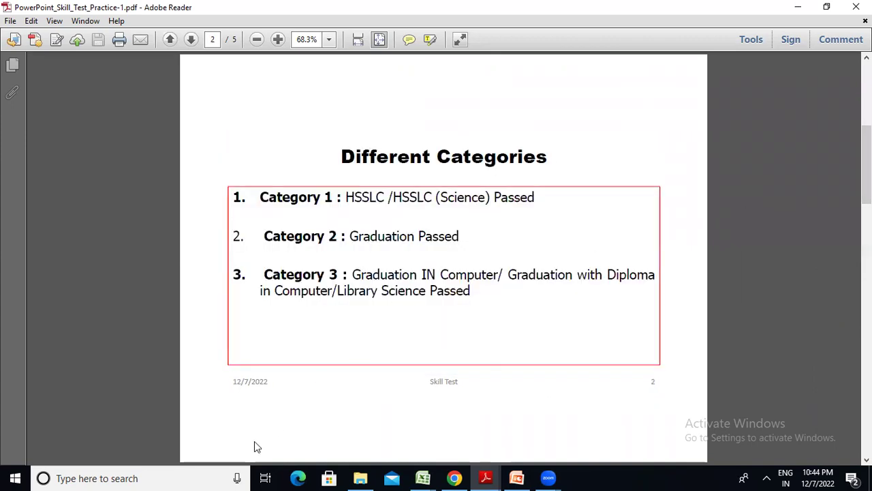
{"action": "left_click", "coordinate": [517, 477]}
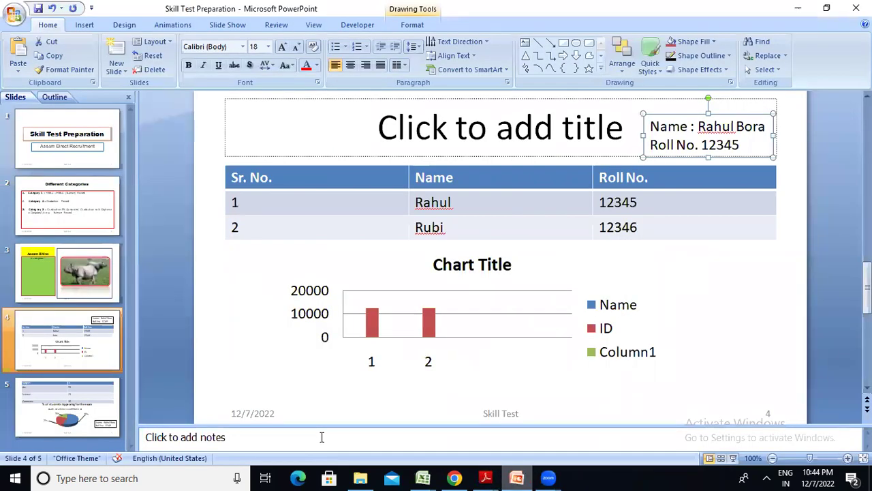
Move from slide 5 back up to slide 3, the Assam Rhino slide
{"action": "left_click", "coordinate": [77, 408]}
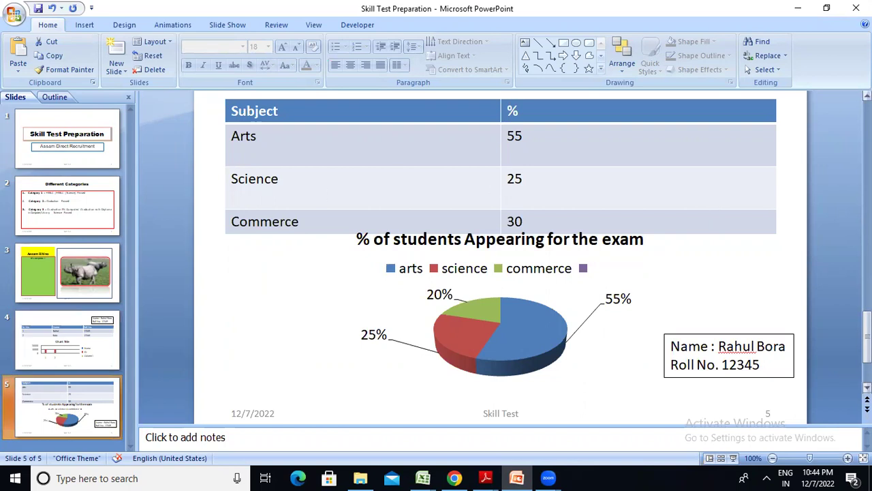
{"action": "scroll", "coordinate": [500, 259], "scroll_direction": "up", "scroll_amount": 1}
{"action": "scroll", "coordinate": [500, 262], "scroll_direction": "up", "scroll_amount": 3}
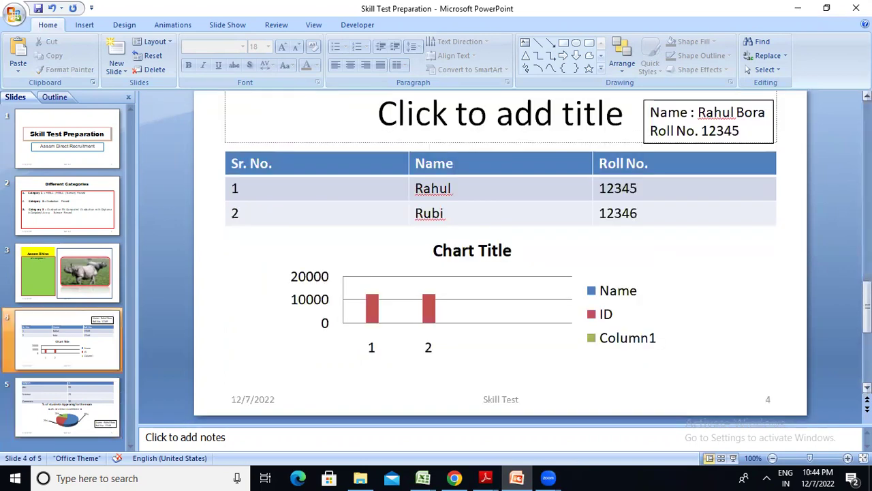
{"action": "scroll", "coordinate": [500, 262], "scroll_direction": "up", "scroll_amount": 2}
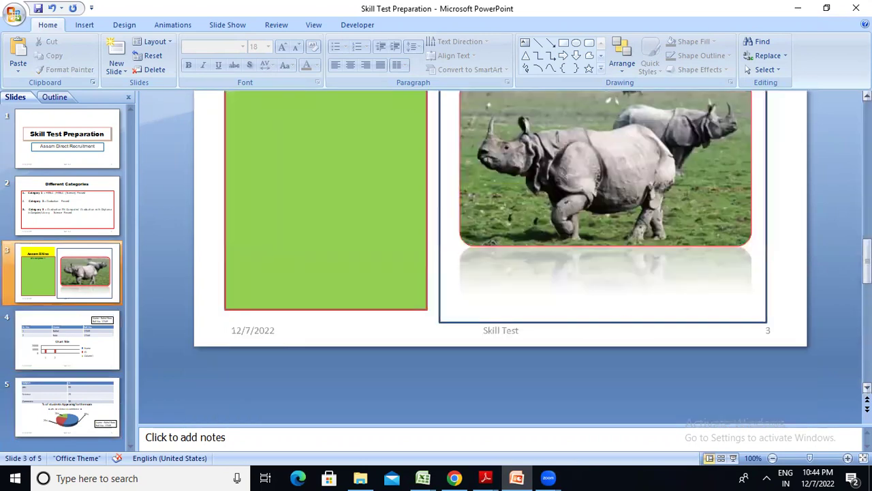
{"action": "scroll", "coordinate": [500, 263], "scroll_direction": "up", "scroll_amount": 2}
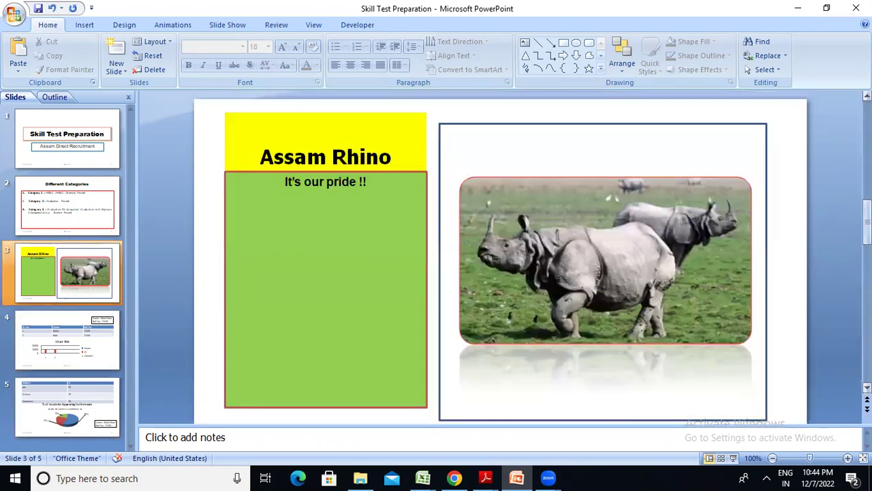